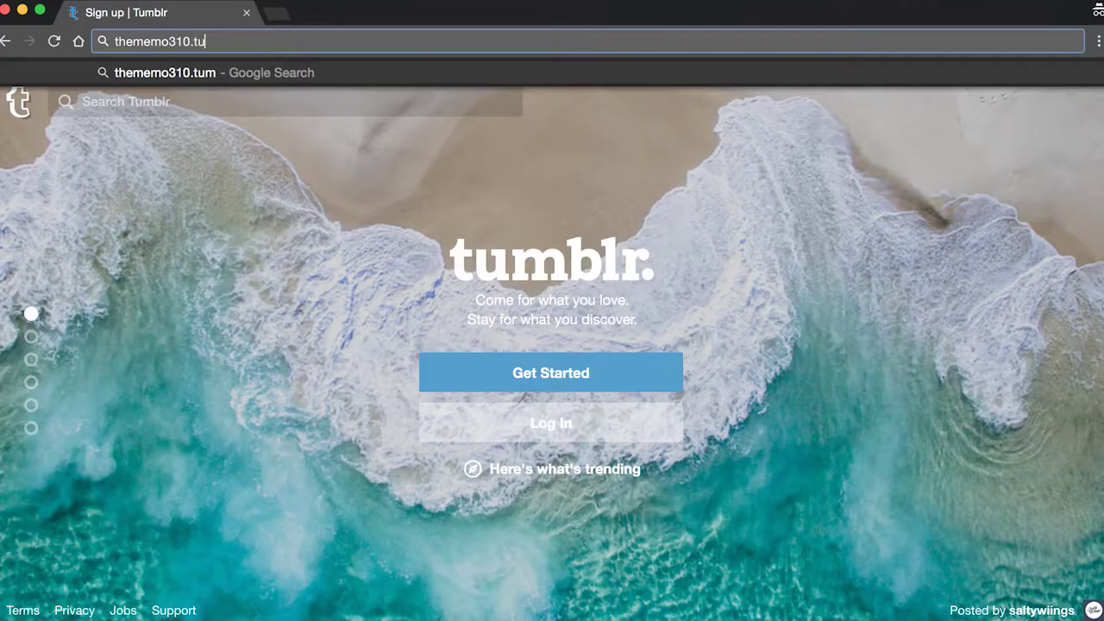
- Load the Tumblr blog at thememo310.tumblr.com to check which web address it opens under
{"action": "type", "text": "r.com"}
{"action": "key", "text": "Return"}
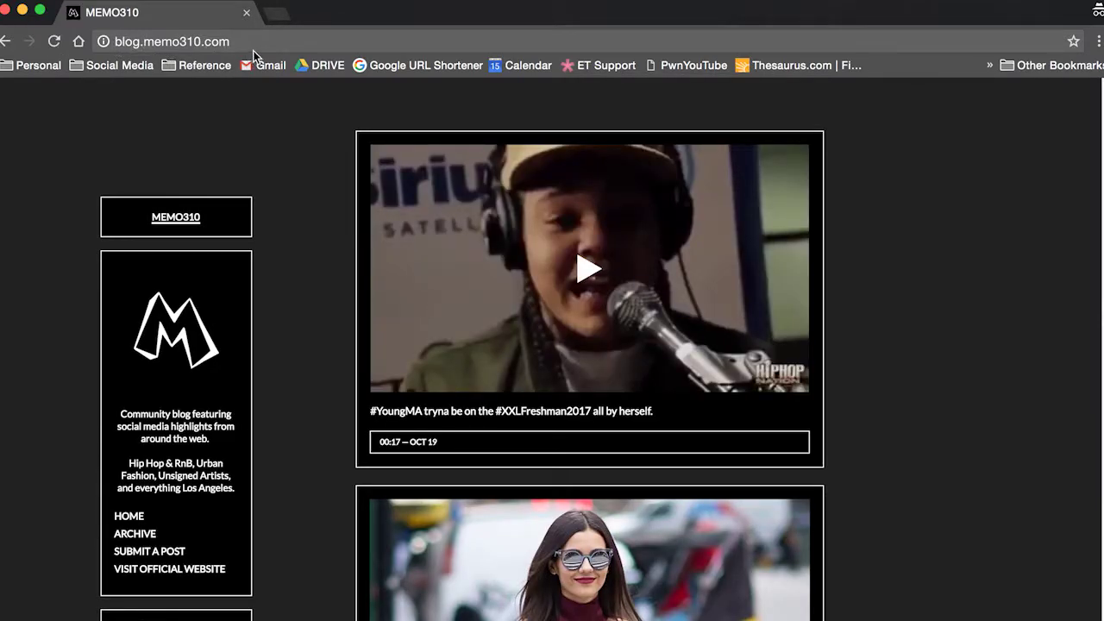
{"action": "left_click", "coordinate": [282, 18]}
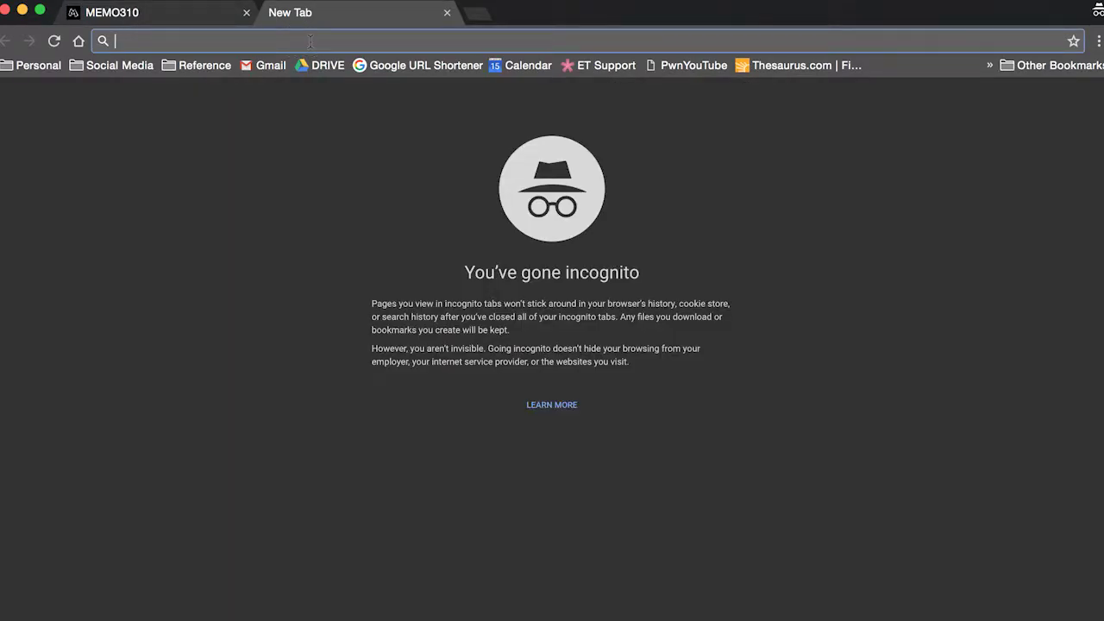
{"action": "type", "text": "memo310"}
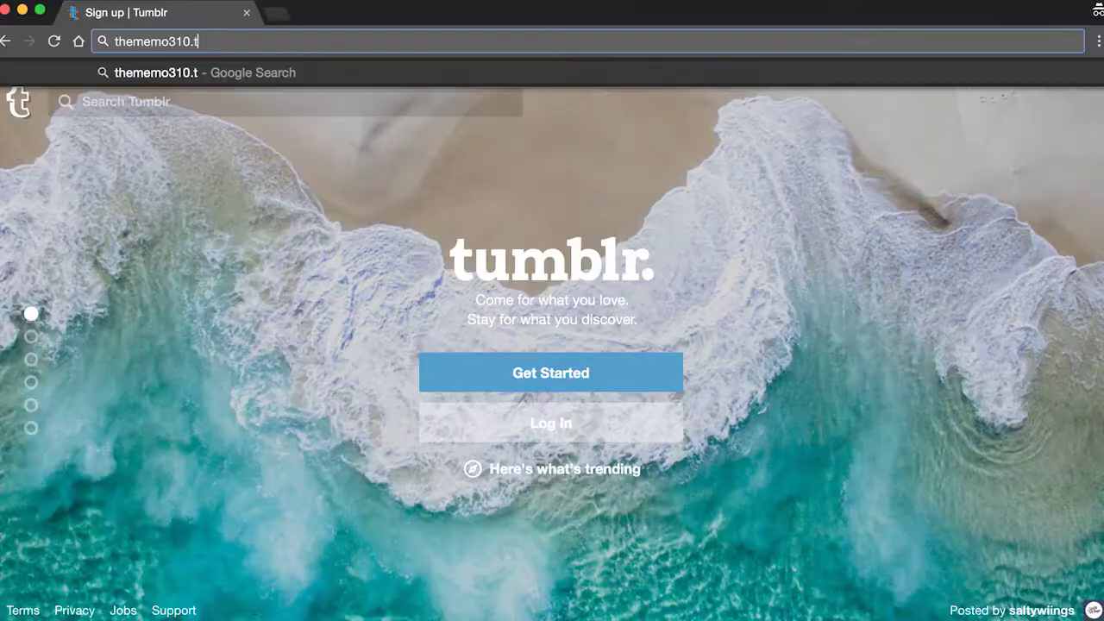
{"action": "type", "text": "umblr.com"}
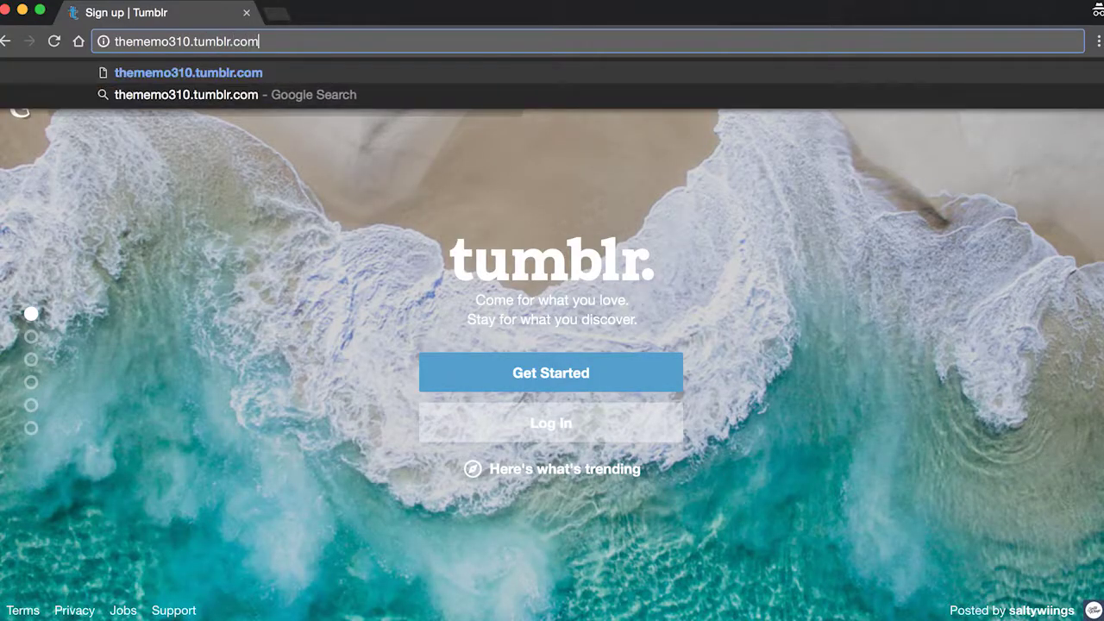
{"action": "key", "text": "Return"}
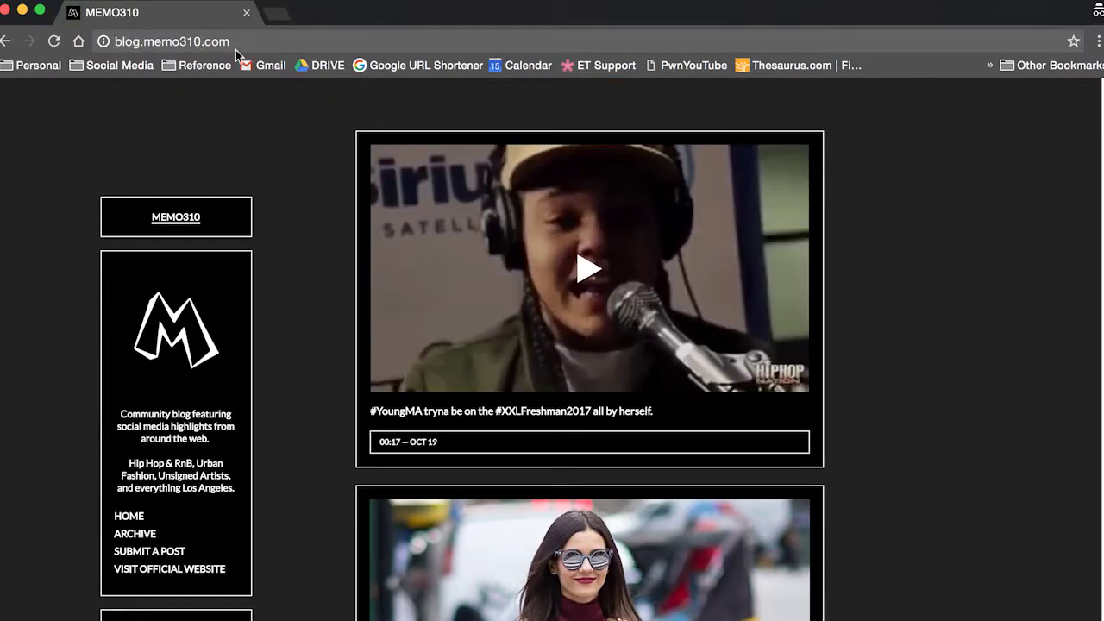
- Open the cPanel login page in a new tab using the address memo310.com:2083
{"action": "left_click", "coordinate": [285, 23]}
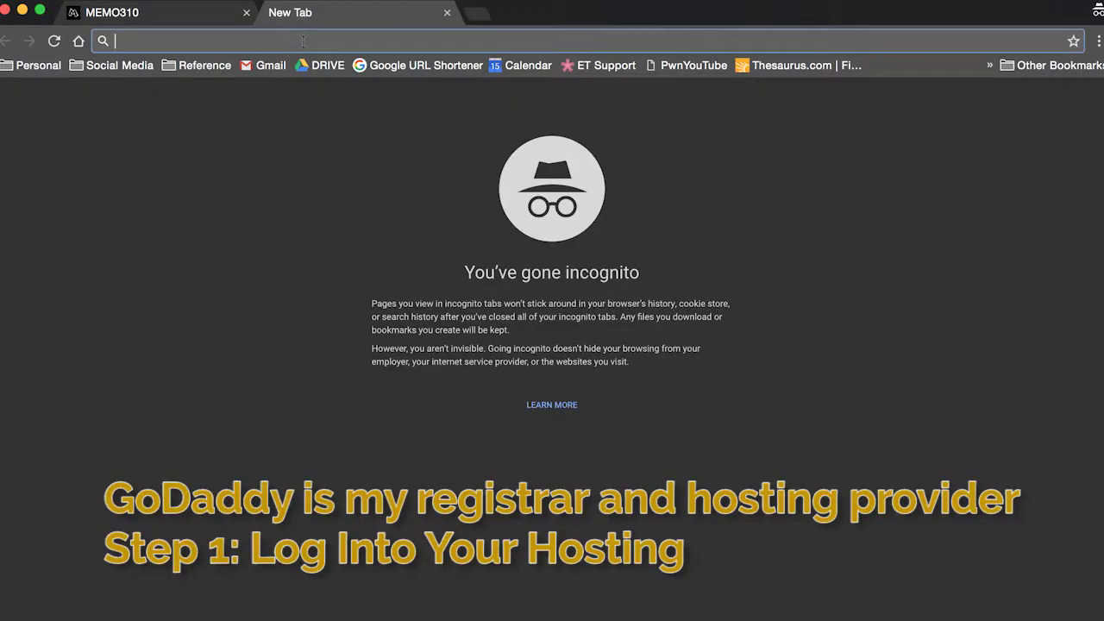
{"action": "type", "text": "memo310.com"}
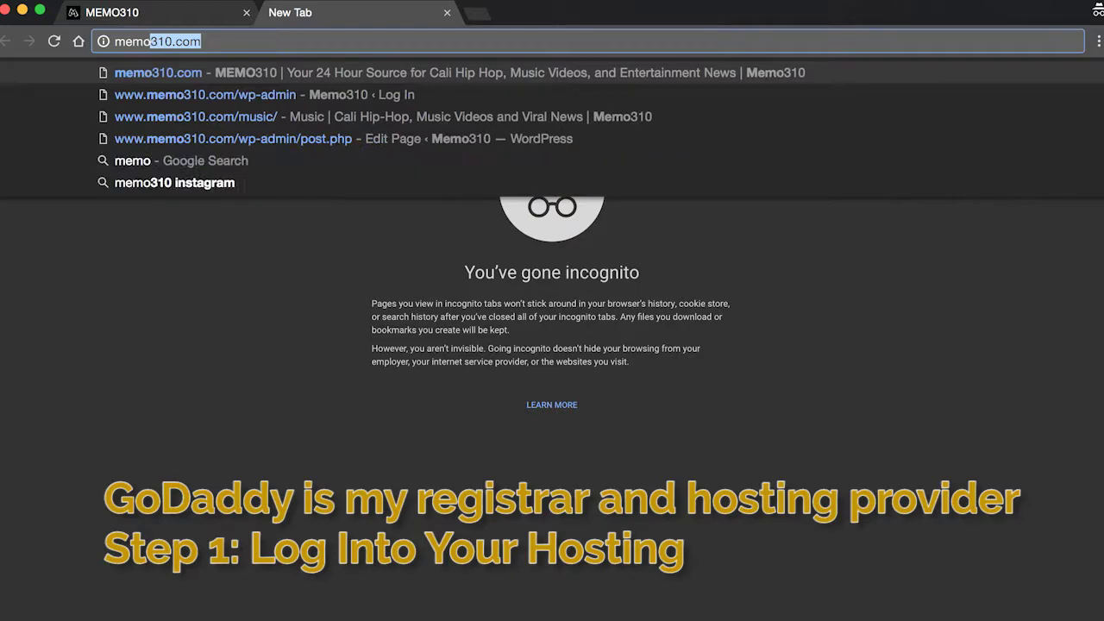
{"action": "type", "text": ":"}
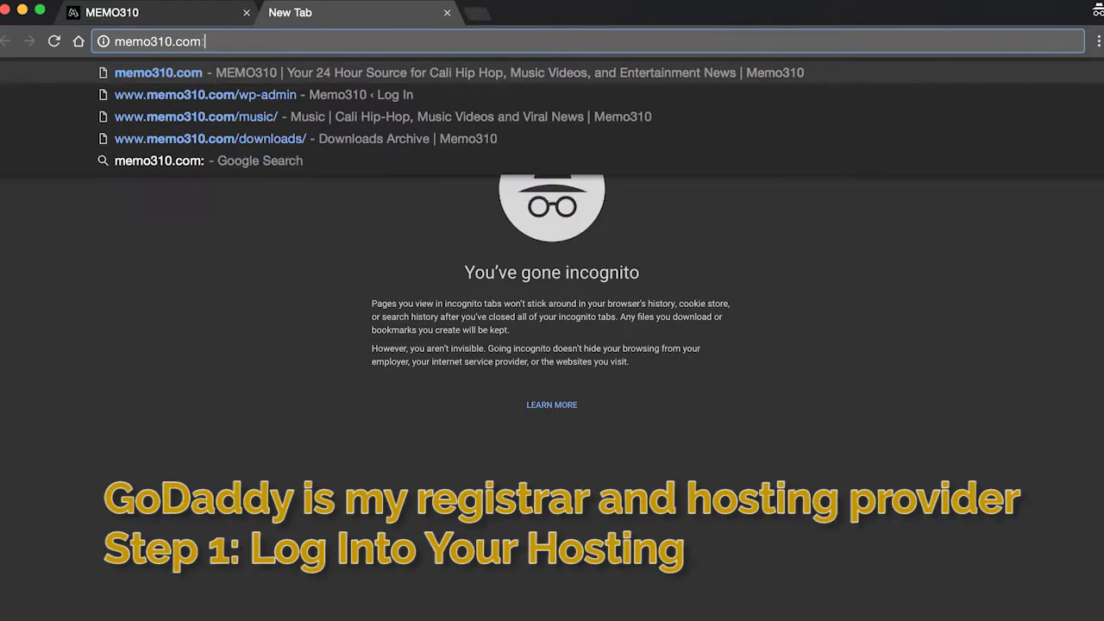
{"action": "type", "text": "2222"}
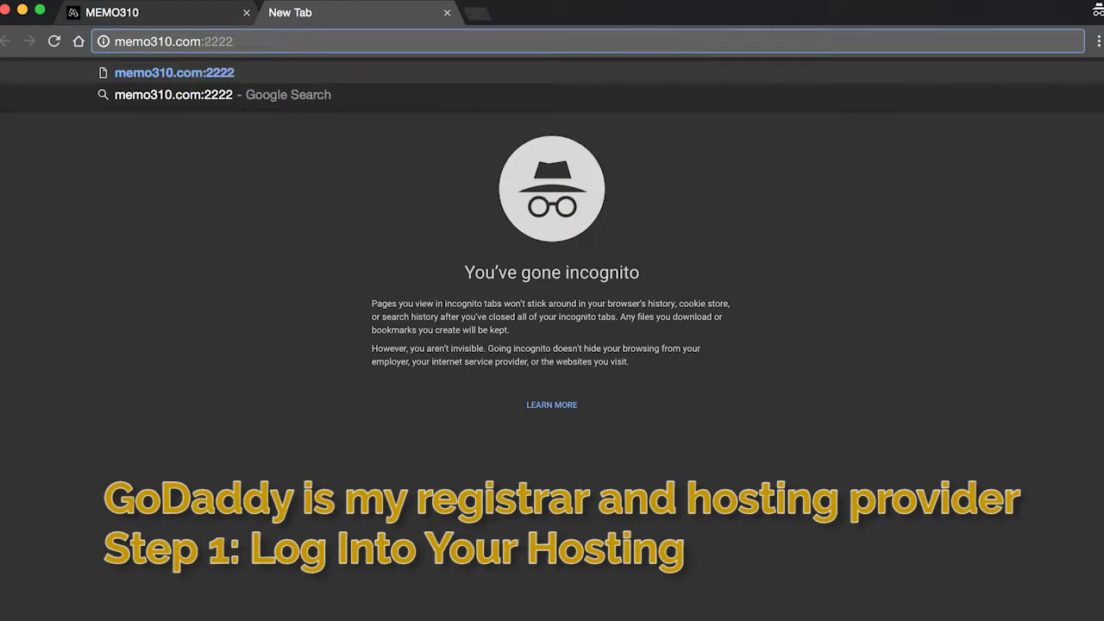
{"action": "key", "text": "BackSpace"}
{"action": "key", "text": "BackSpace"}
{"action": "key", "text": "BackSpace"}
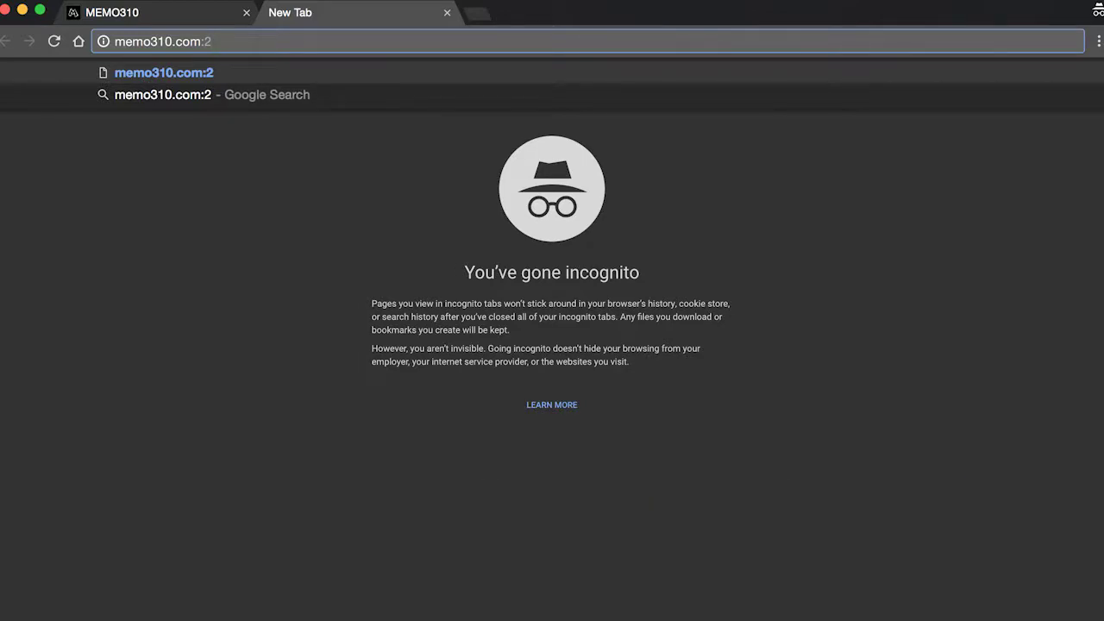
{"action": "type", "text": "083"}
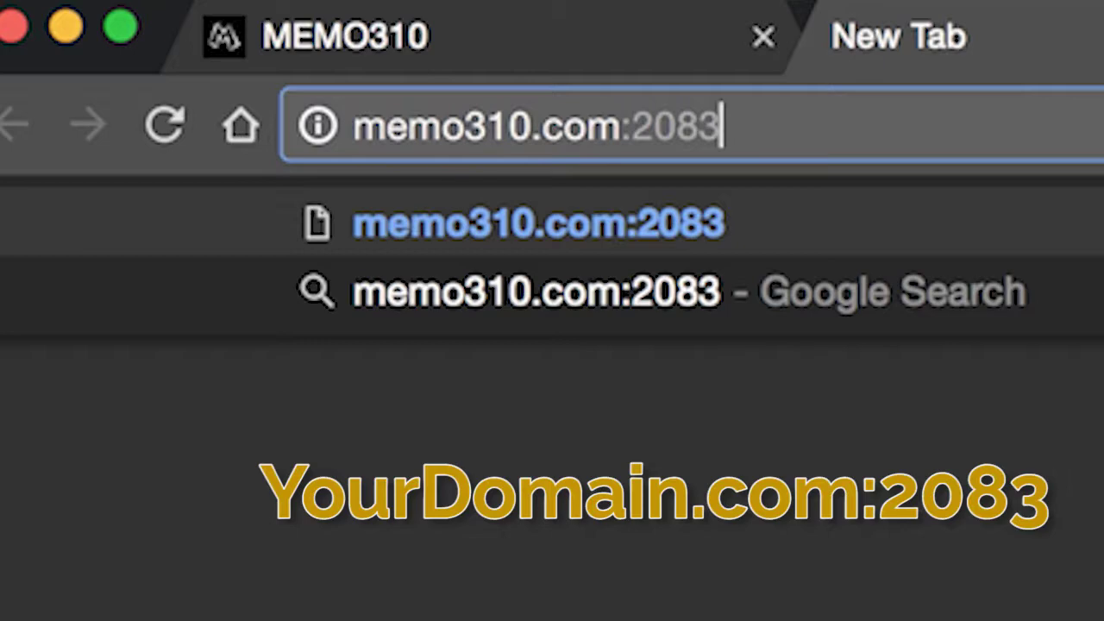
{"action": "key", "text": "Return"}
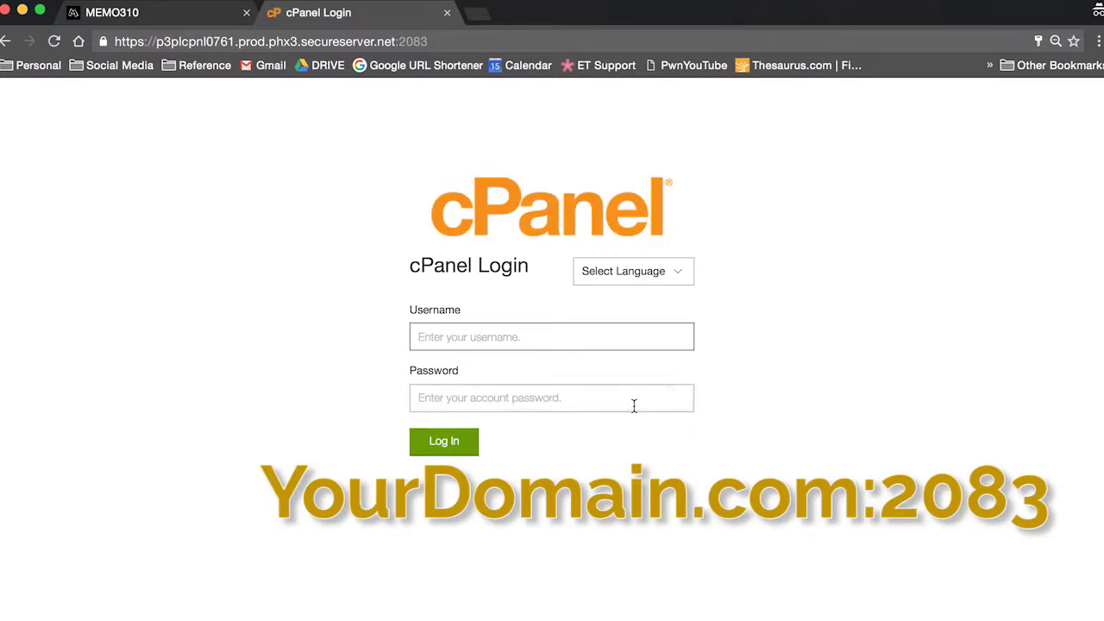
- Open godaddy.com in another new tab and sign in to the account as a registered user
{"action": "left_click", "coordinate": [477, 13]}
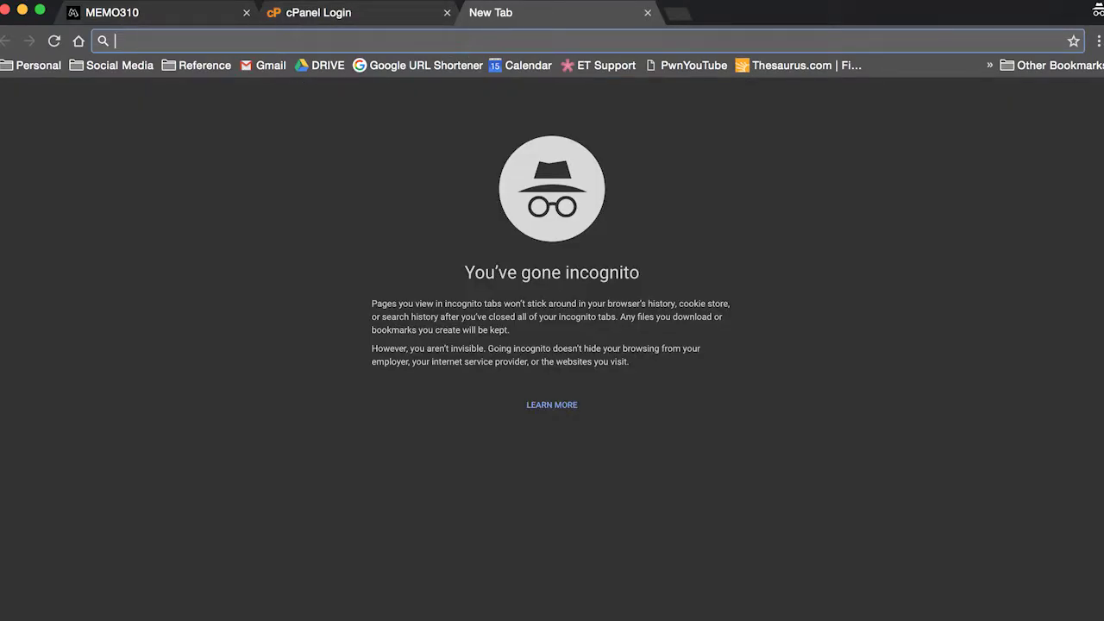
{"action": "type", "text": "godaddy.com"}
{"action": "key", "text": "Return"}
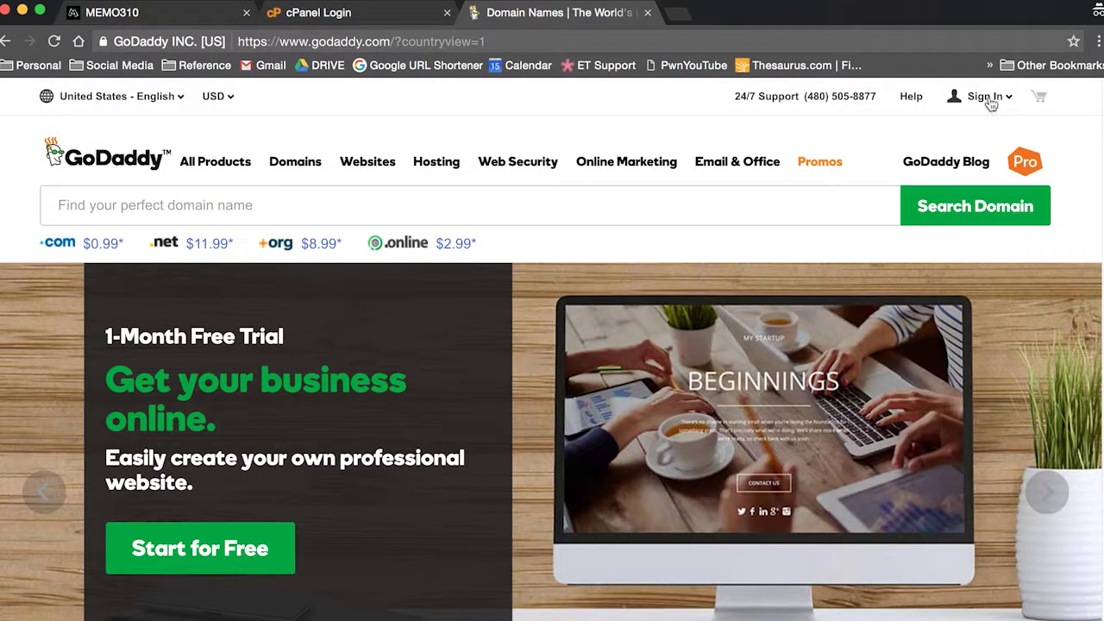
{"action": "left_click", "coordinate": [989, 99]}
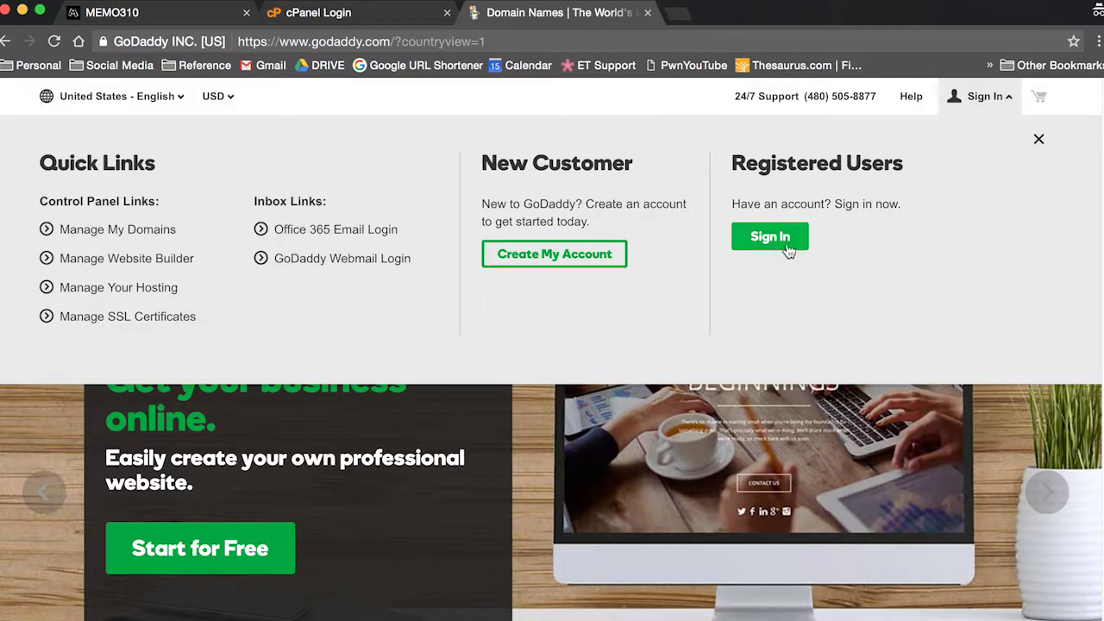
{"action": "left_click", "coordinate": [770, 237]}
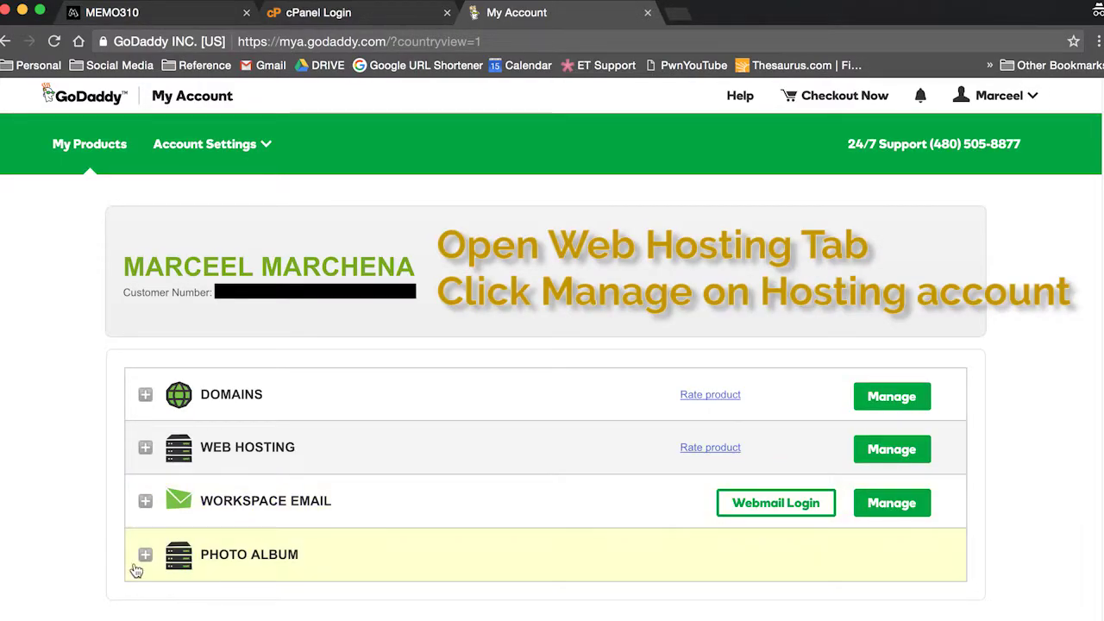
- Expand the Web Hosting products and open the management panel of the quikwebhost.com hosting account
{"action": "scroll", "coordinate": [59, 525], "scroll_direction": "down", "scroll_amount": 1}
{"action": "scroll", "coordinate": [58, 525], "scroll_direction": "down", "scroll_amount": 1}
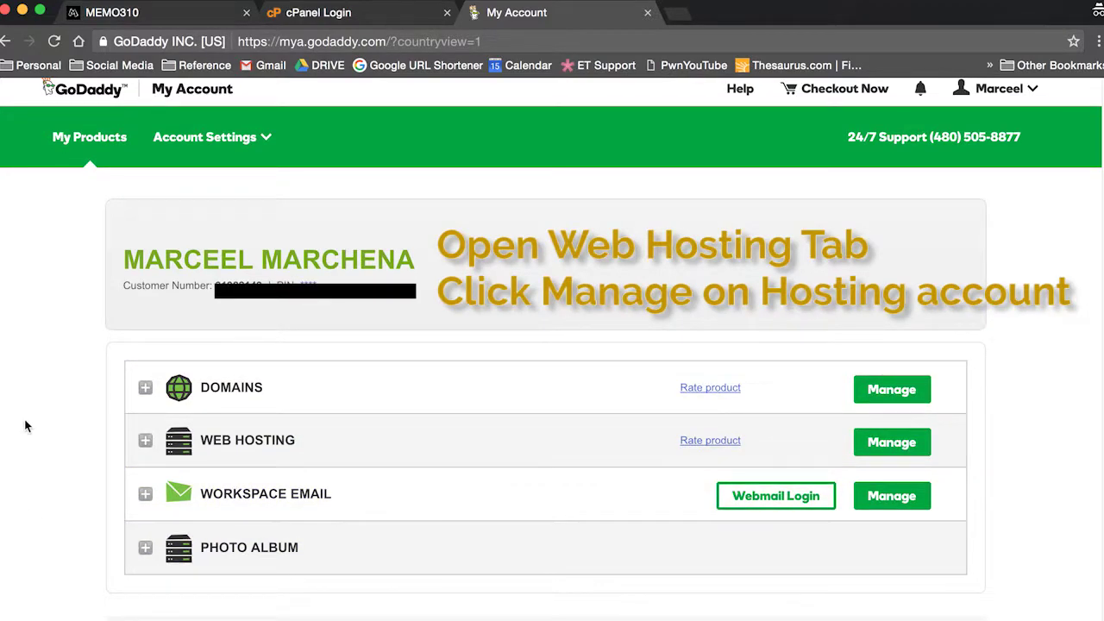
{"action": "left_click", "coordinate": [147, 442]}
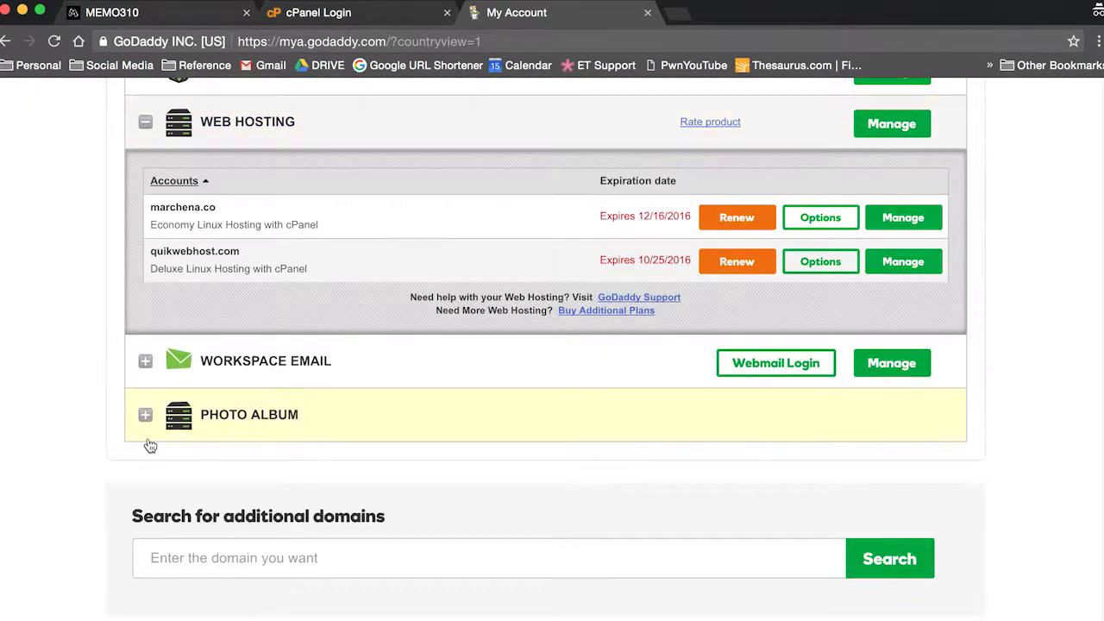
{"action": "scroll", "coordinate": [733, 329], "scroll_direction": "up", "scroll_amount": 3}
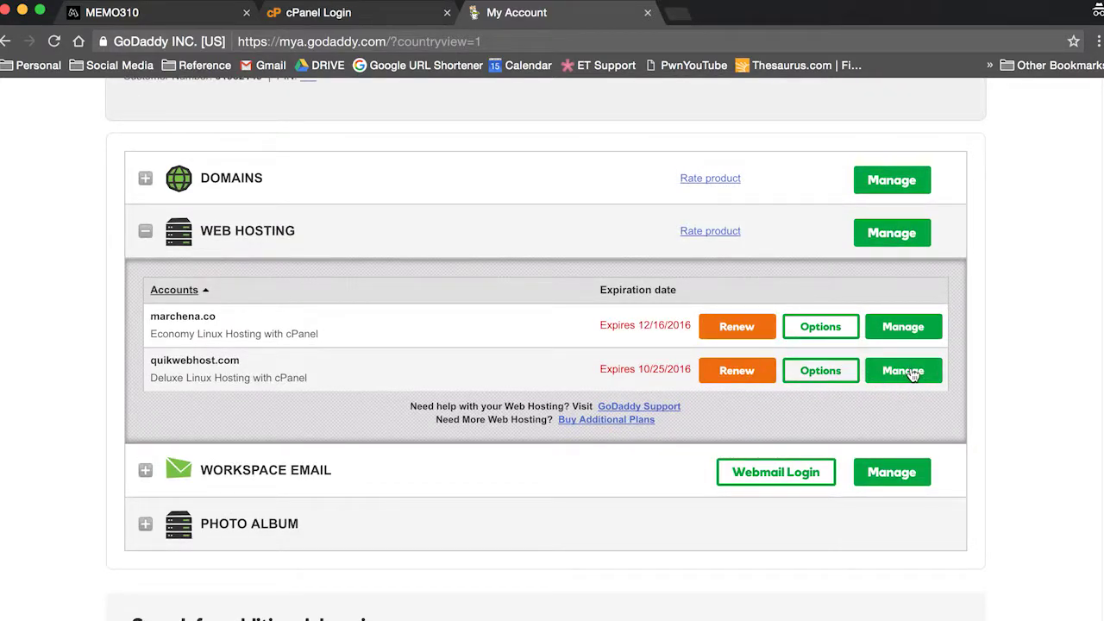
{"action": "left_click", "coordinate": [912, 373]}
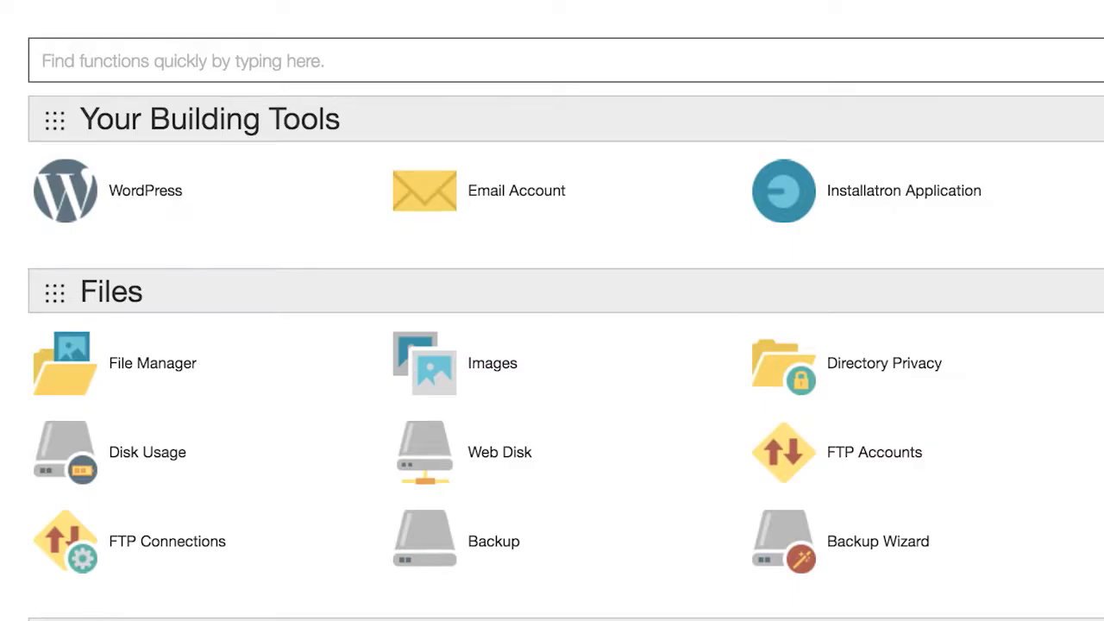
- Open the Subdomains page and fill in a new subdomain named blog on the domain memo310.com
{"action": "scroll", "coordinate": [326, 220], "scroll_direction": "down", "scroll_amount": 10}
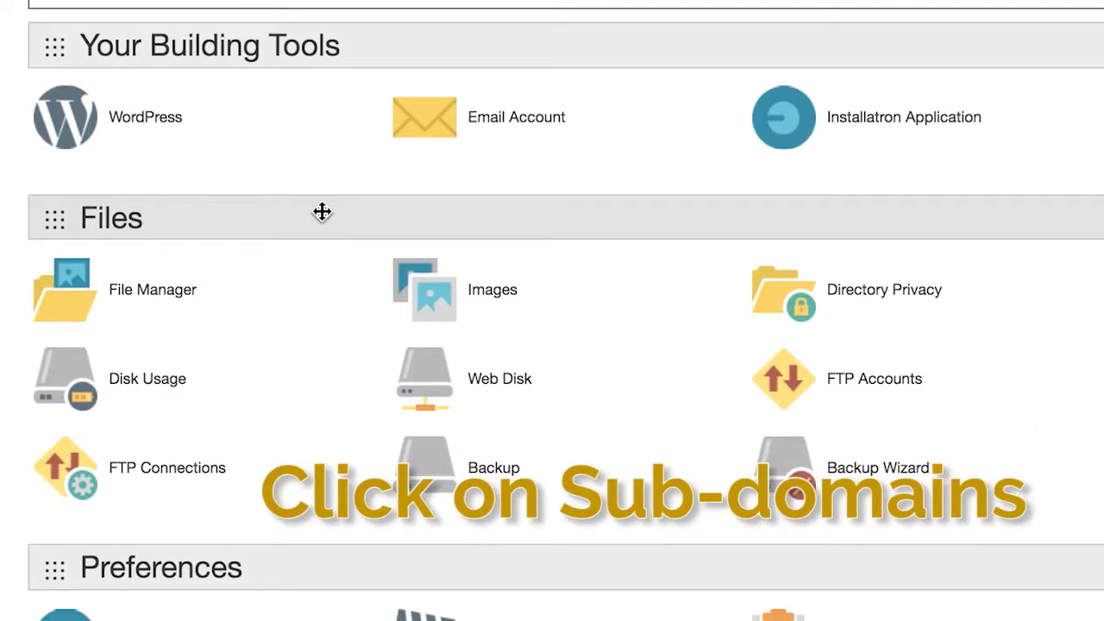
{"action": "scroll", "coordinate": [320, 215], "scroll_direction": "down", "scroll_amount": 10}
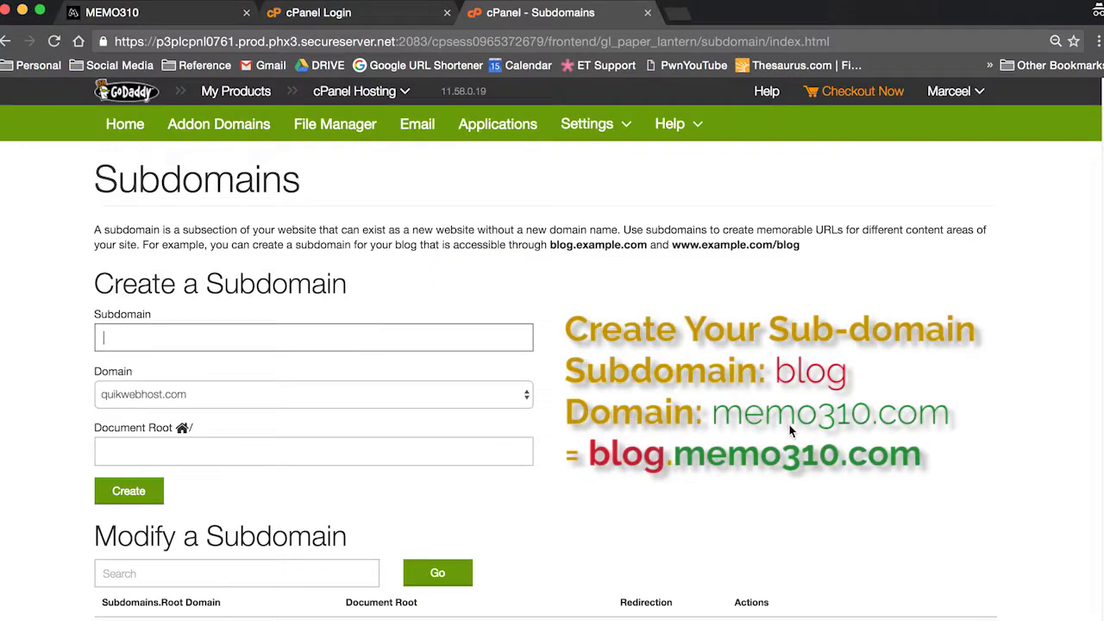
{"action": "left_click", "coordinate": [521, 393]}
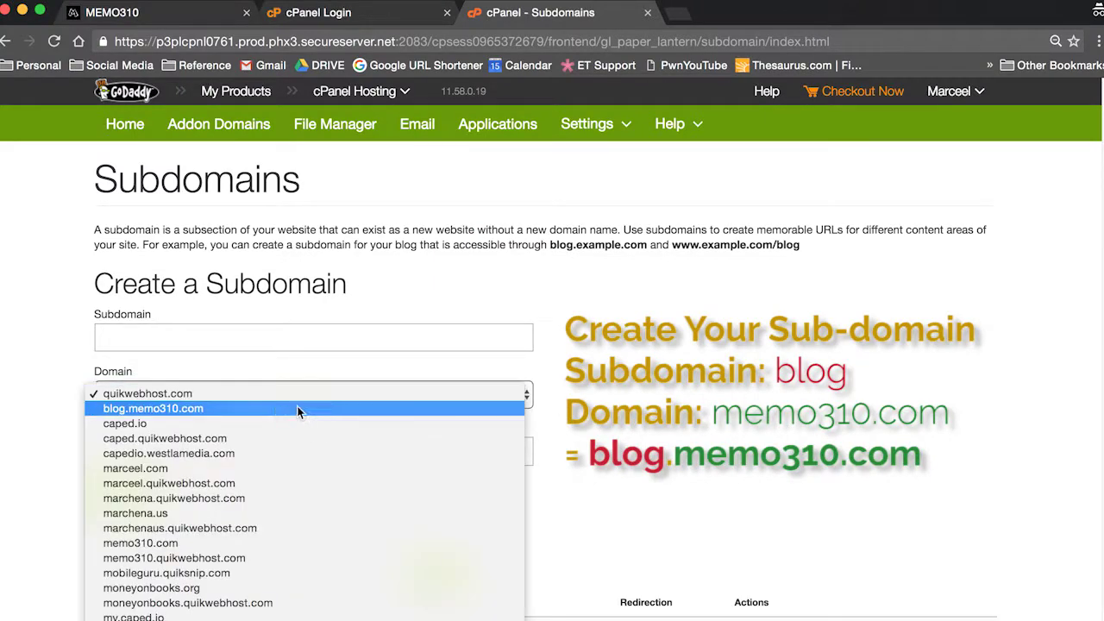
{"action": "left_click", "coordinate": [154, 527]}
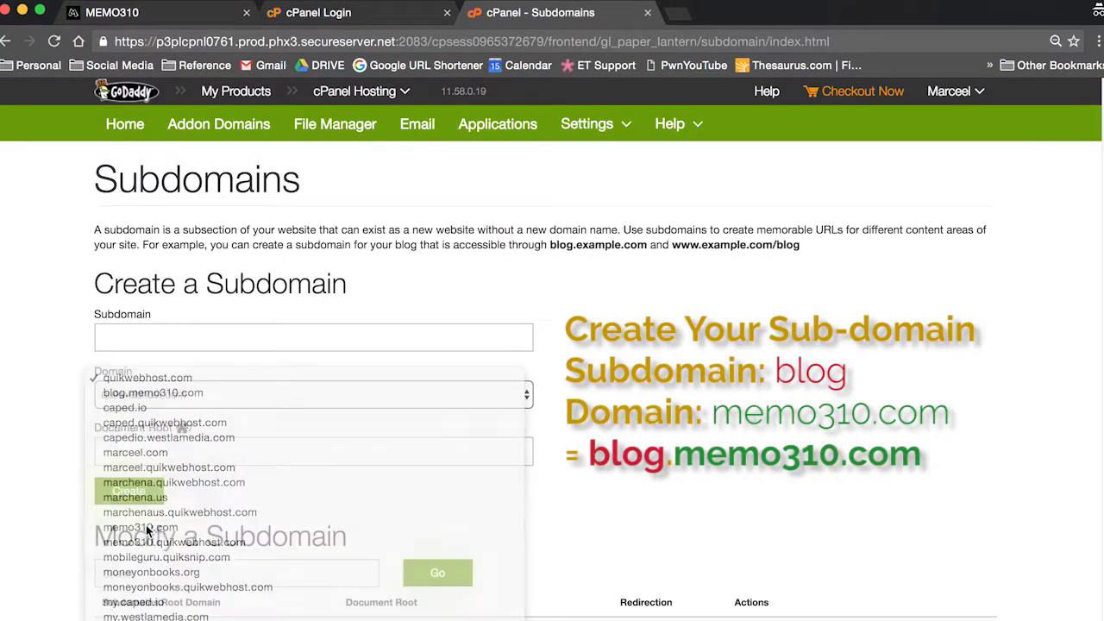
{"action": "left_click", "coordinate": [206, 339]}
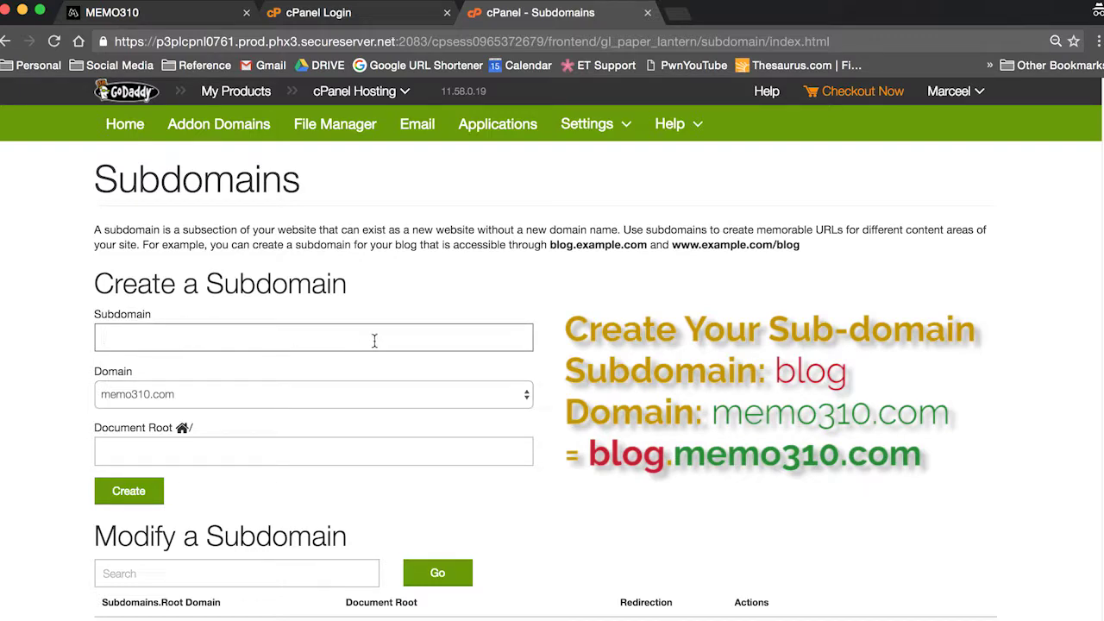
{"action": "type", "text": "blog"}
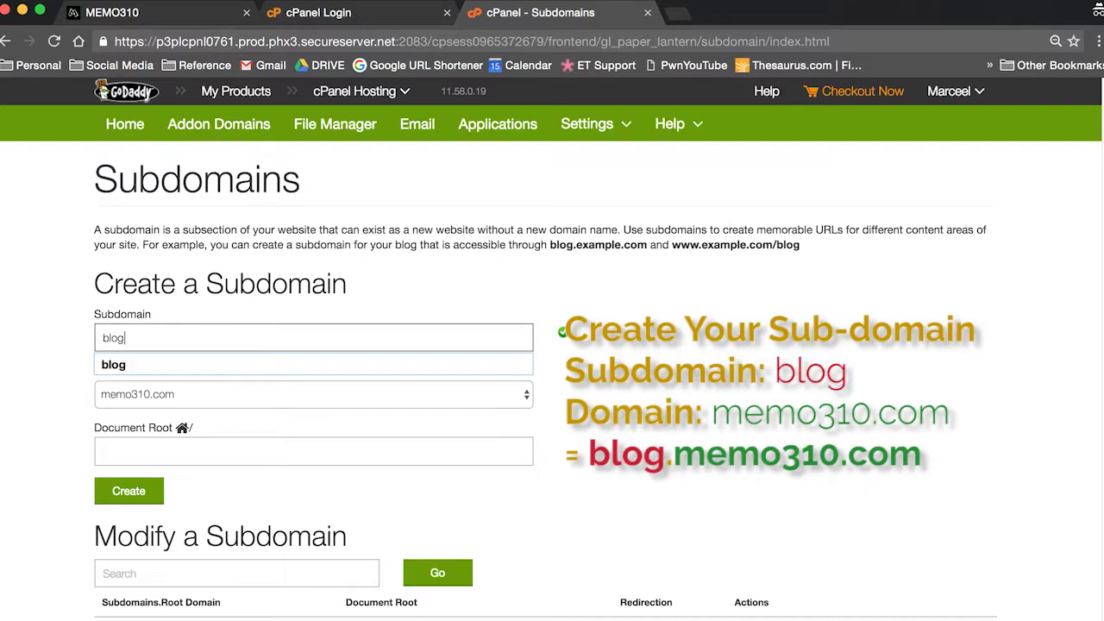
{"action": "left_click", "coordinate": [300, 360]}
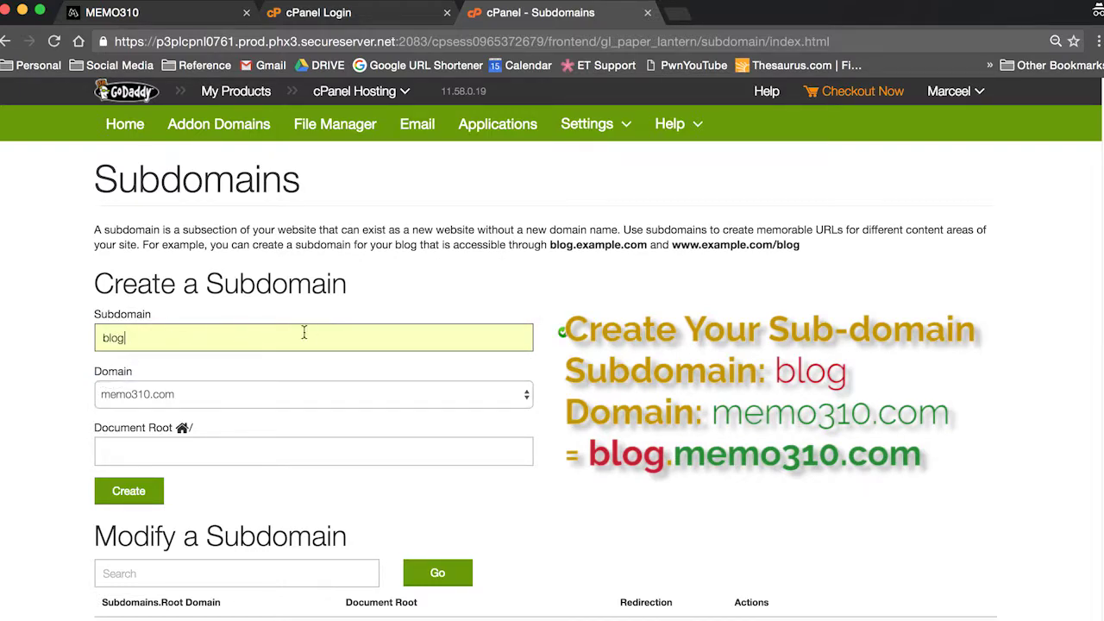
- Set the new subdomain's document root to public_html/blog_memo310
{"action": "scroll", "coordinate": [240, 415], "scroll_direction": "down", "scroll_amount": 1}
{"action": "left_click", "coordinate": [301, 439]}
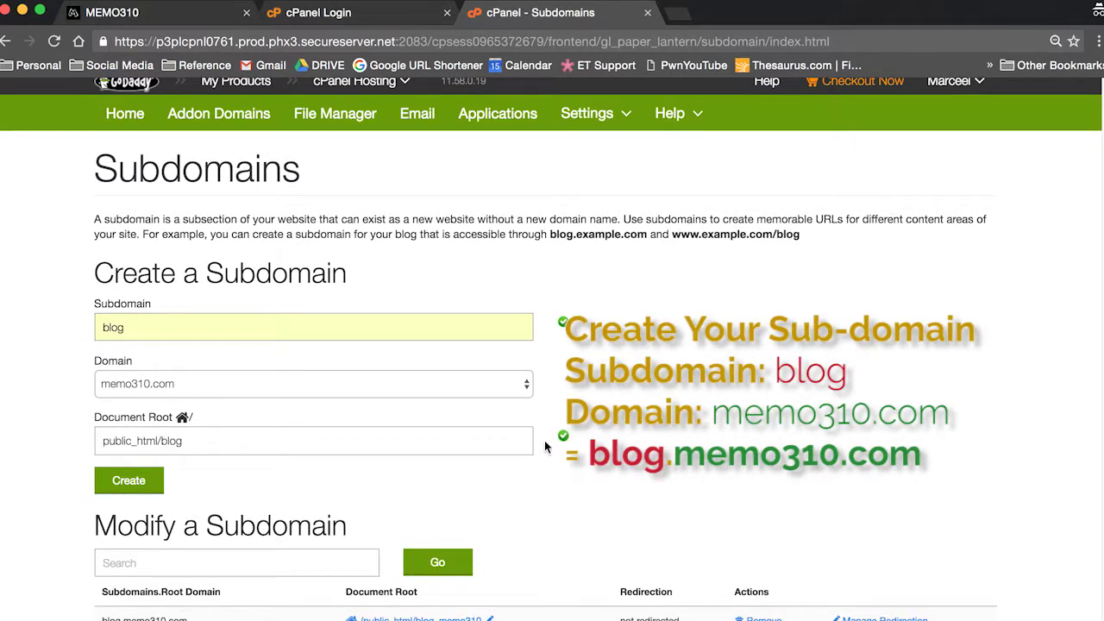
{"action": "scroll", "coordinate": [301, 440], "scroll_direction": "down", "scroll_amount": 2}
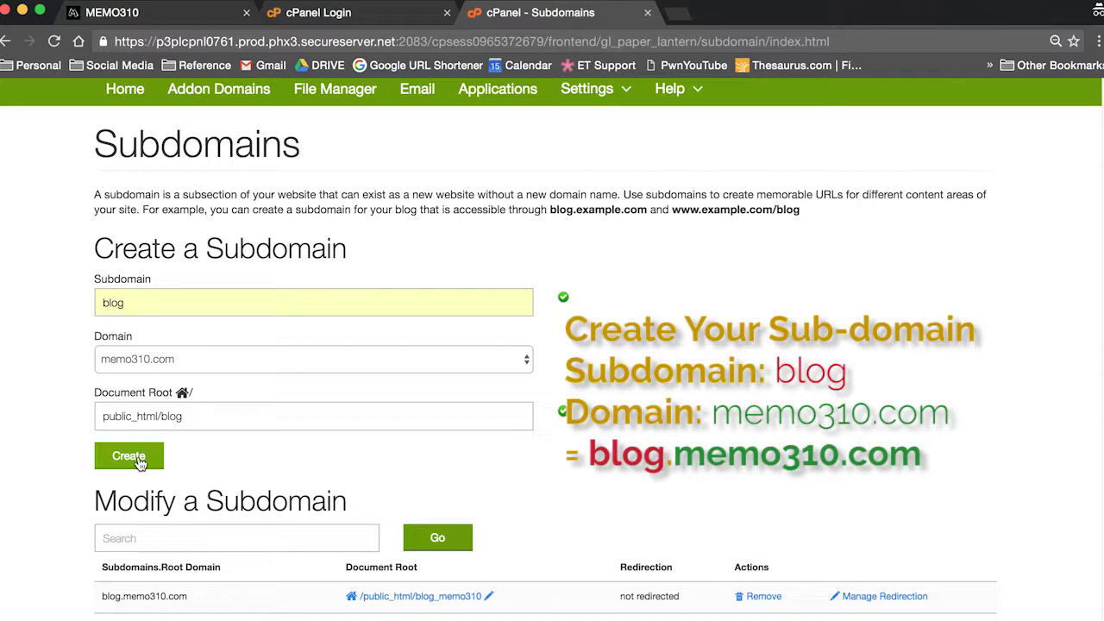
{"action": "scroll", "coordinate": [4, 508], "scroll_direction": "down", "scroll_amount": 5}
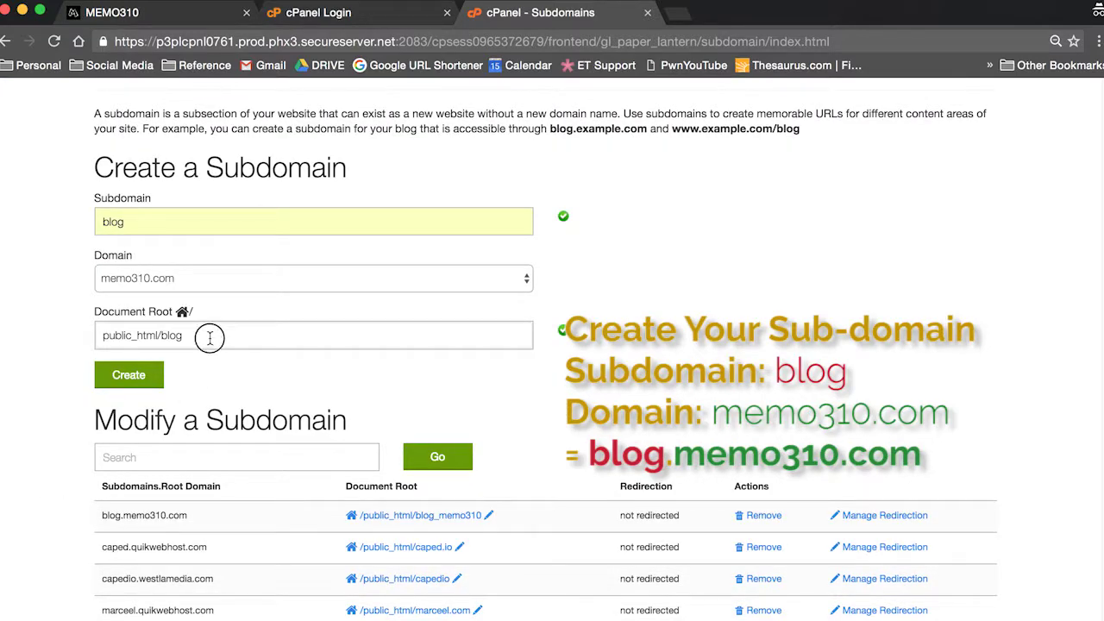
{"action": "left_click_drag", "start_coordinate": [209, 337], "coordinate": [160, 337]}
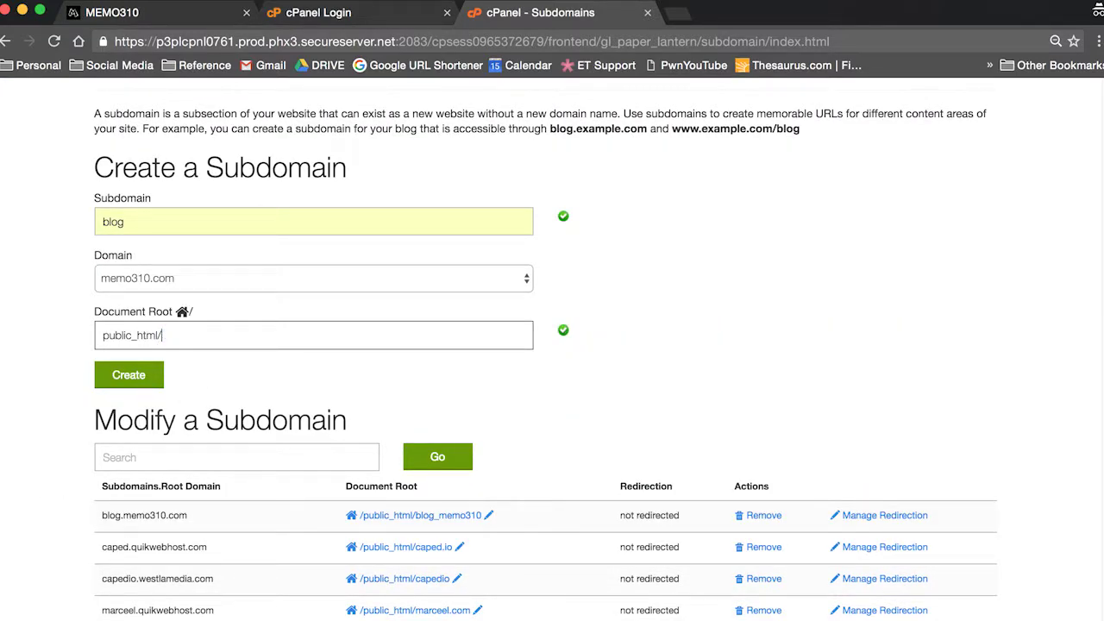
{"action": "type", "text": "blo"}
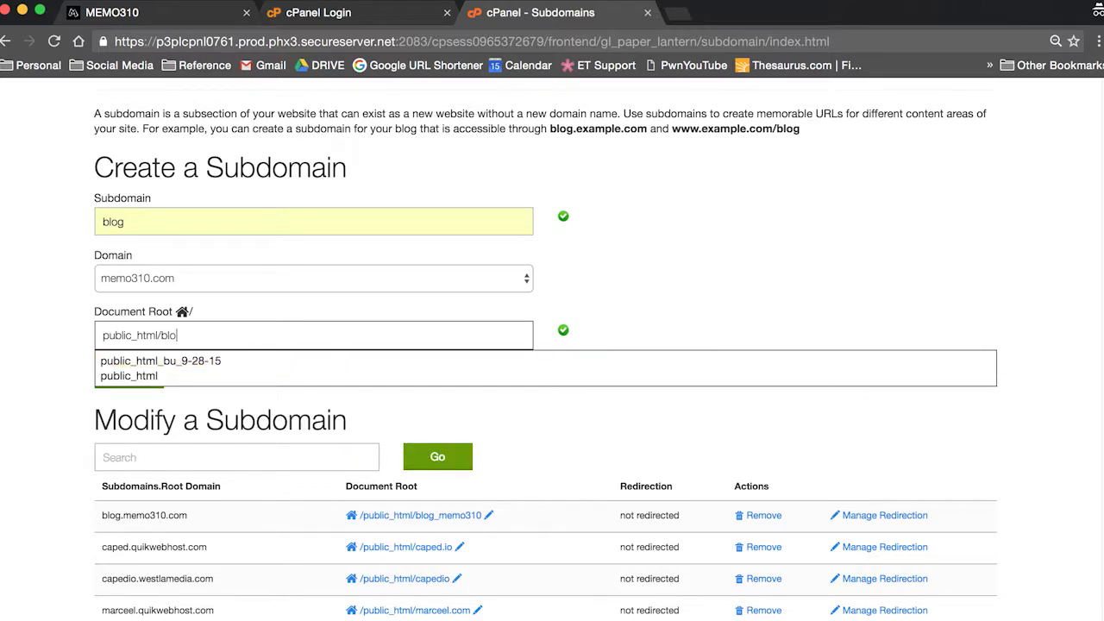
{"action": "type", "text": "g_memo310"}
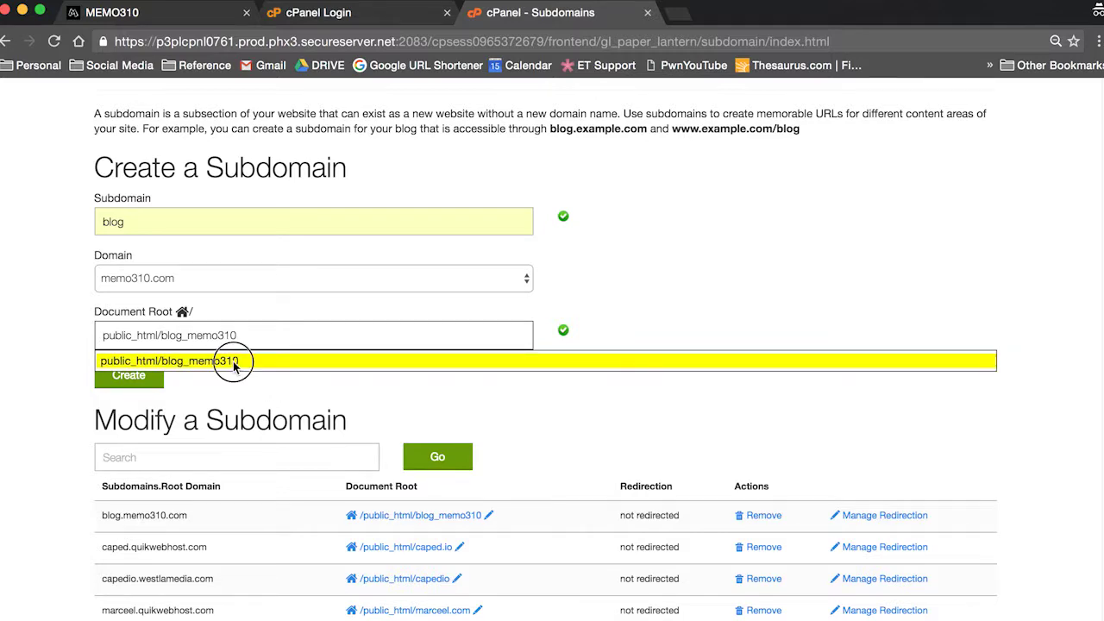
{"action": "left_click", "coordinate": [233, 363]}
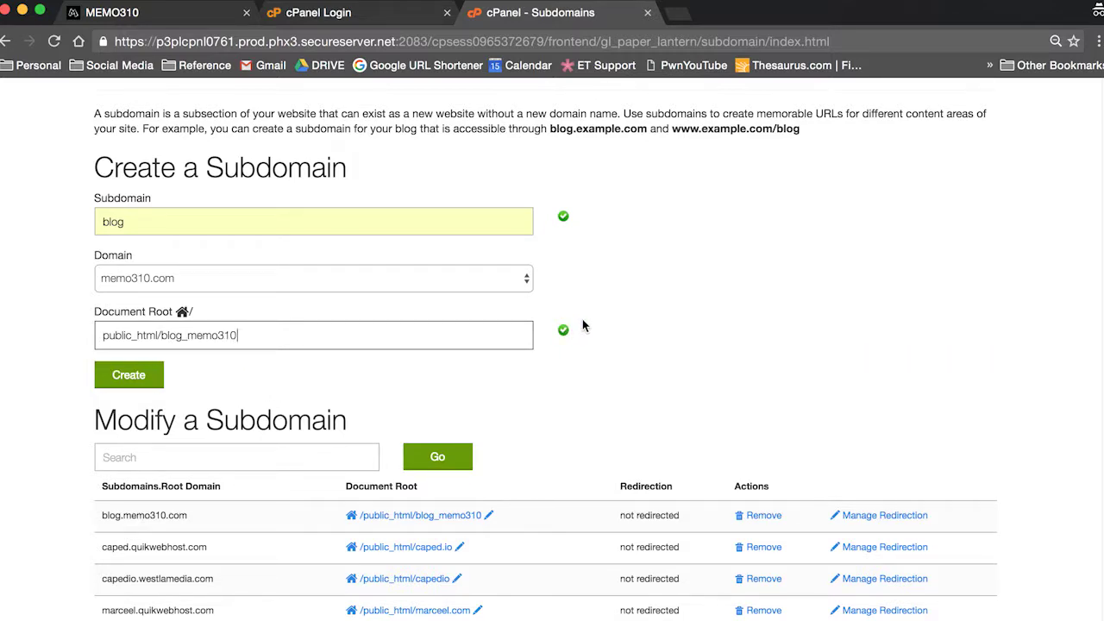
{"action": "scroll", "coordinate": [518, 332], "scroll_direction": "down", "scroll_amount": 1}
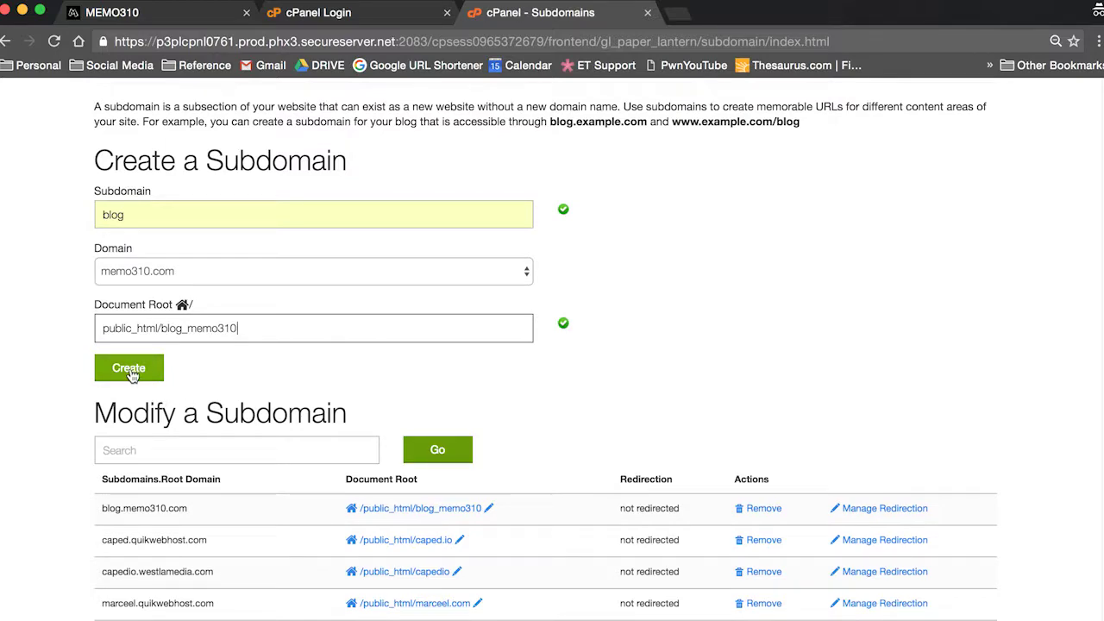
- Check the list of existing subdomains for the blog.memo310.com entry
{"action": "scroll", "coordinate": [215, 393], "scroll_direction": "down", "scroll_amount": 4}
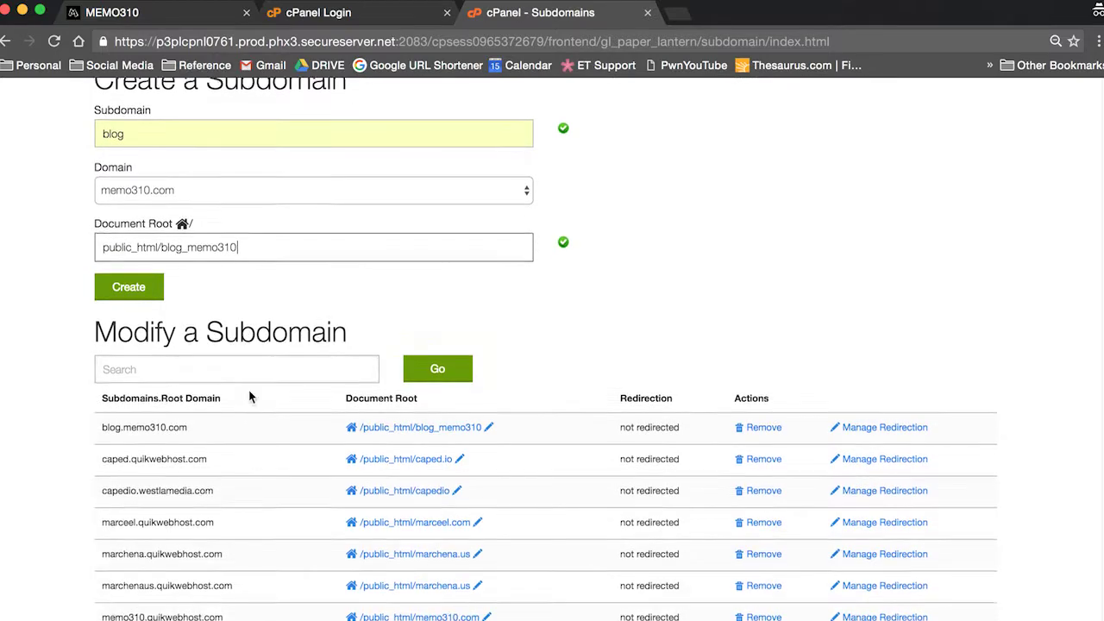
{"action": "left_click_drag", "start_coordinate": [104, 368], "coordinate": [181, 362]}
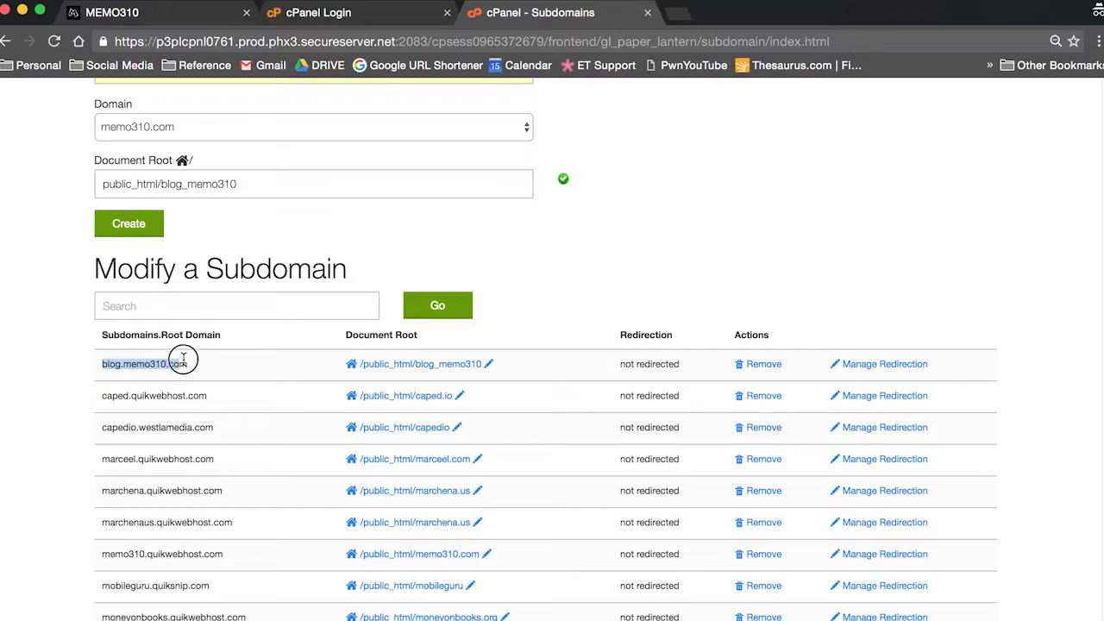
{"action": "left_click", "coordinate": [200, 360]}
{"action": "double_click", "coordinate": [188, 367]}
{"action": "scroll", "coordinate": [302, 354], "scroll_direction": "up", "scroll_amount": 5}
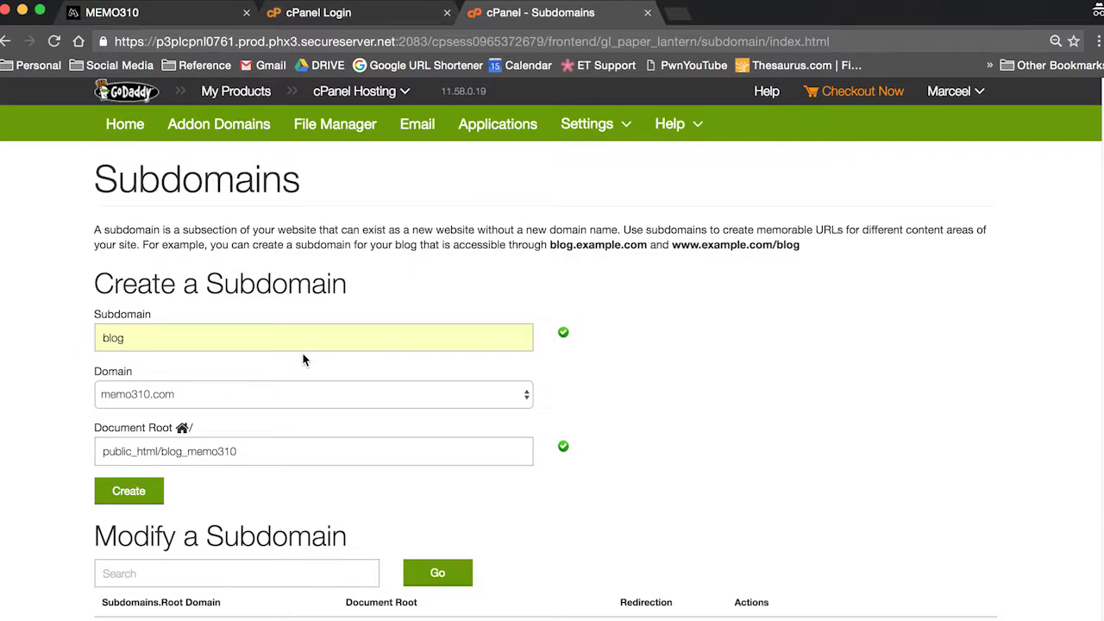
- Go to the account's domain list and open the DNS zone file of MEMO310.COM
{"action": "left_click", "coordinate": [405, 93]}
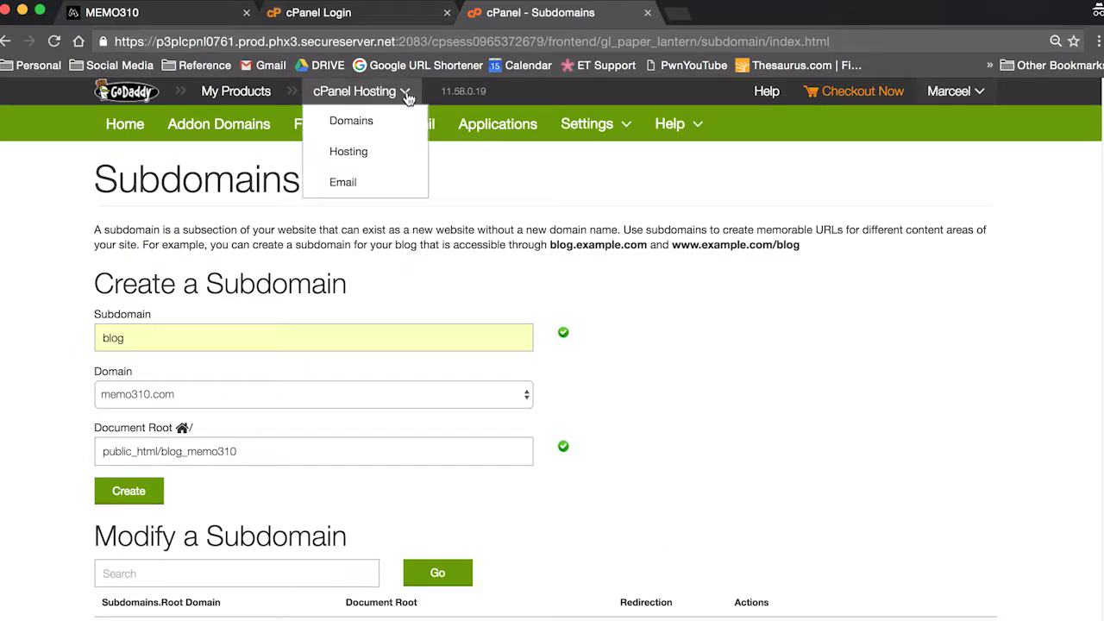
{"action": "left_click", "coordinate": [351, 122]}
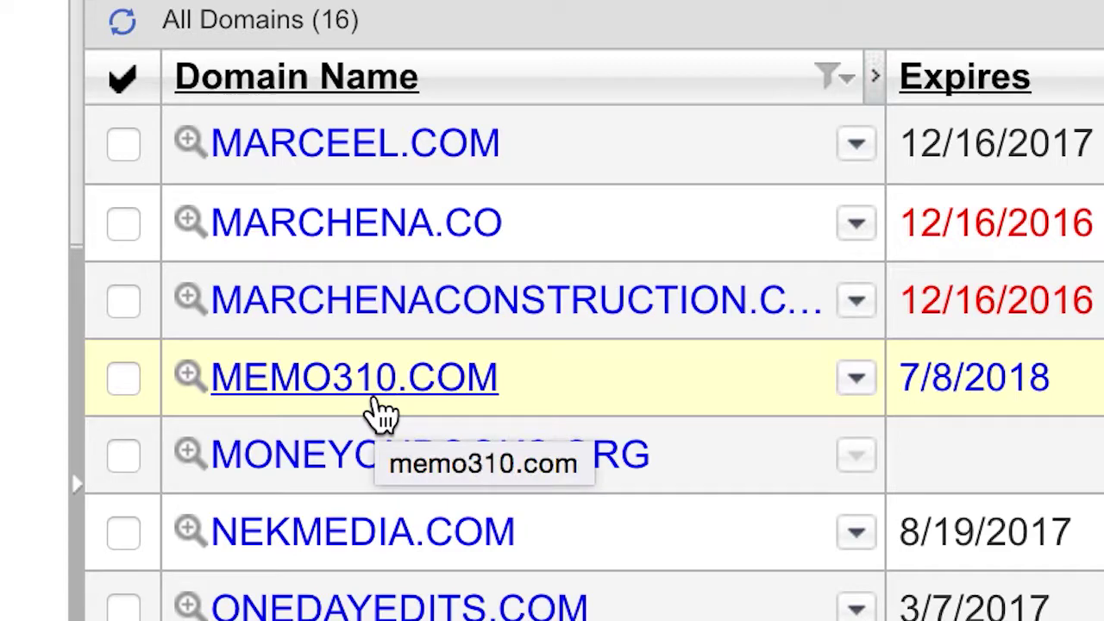
{"action": "left_click", "coordinate": [466, 397]}
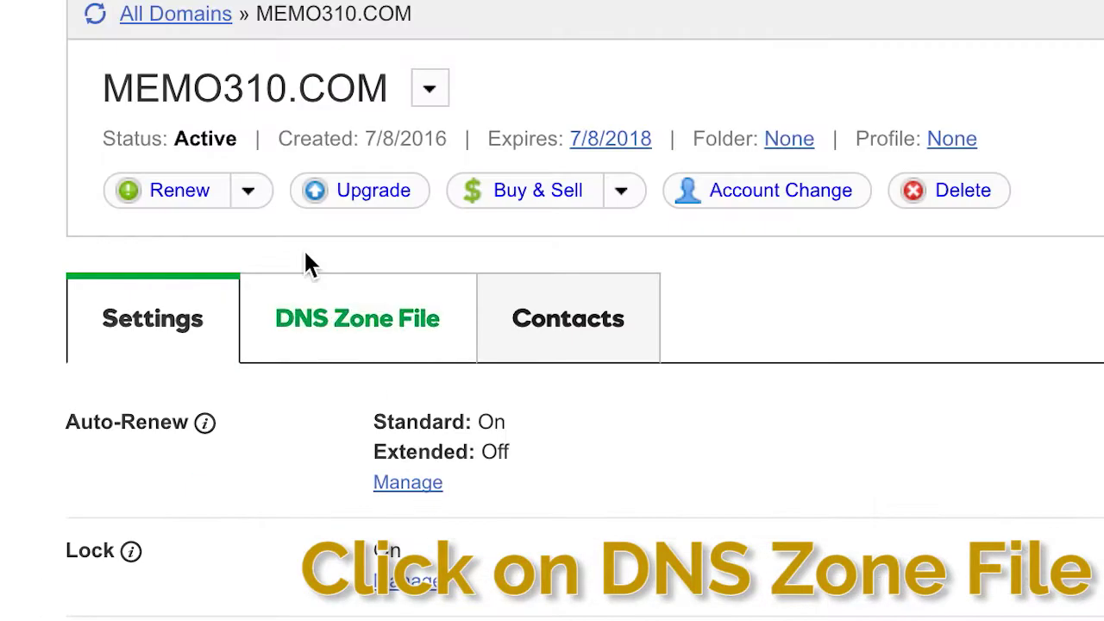
{"action": "left_click", "coordinate": [354, 336]}
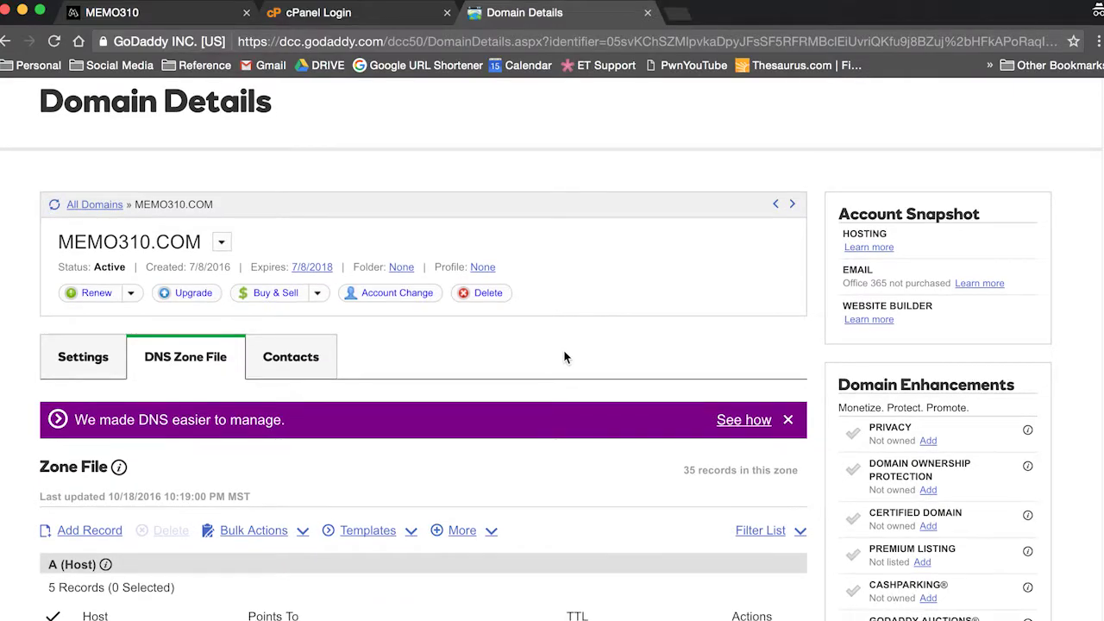
- Open the blog A (Host) record for editing and check its record type and its target against Tumblr's IP 66.6.44.4
{"action": "scroll", "coordinate": [563, 350], "scroll_direction": "down", "scroll_amount": 5}
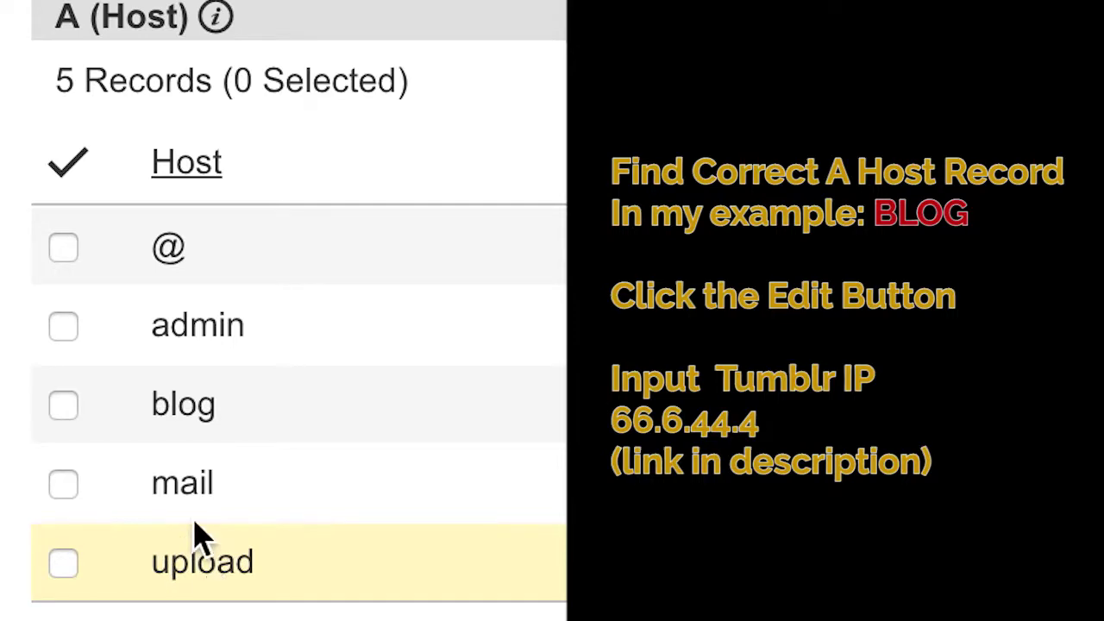
{"action": "left_click_drag", "start_coordinate": [156, 409], "coordinate": [229, 415]}
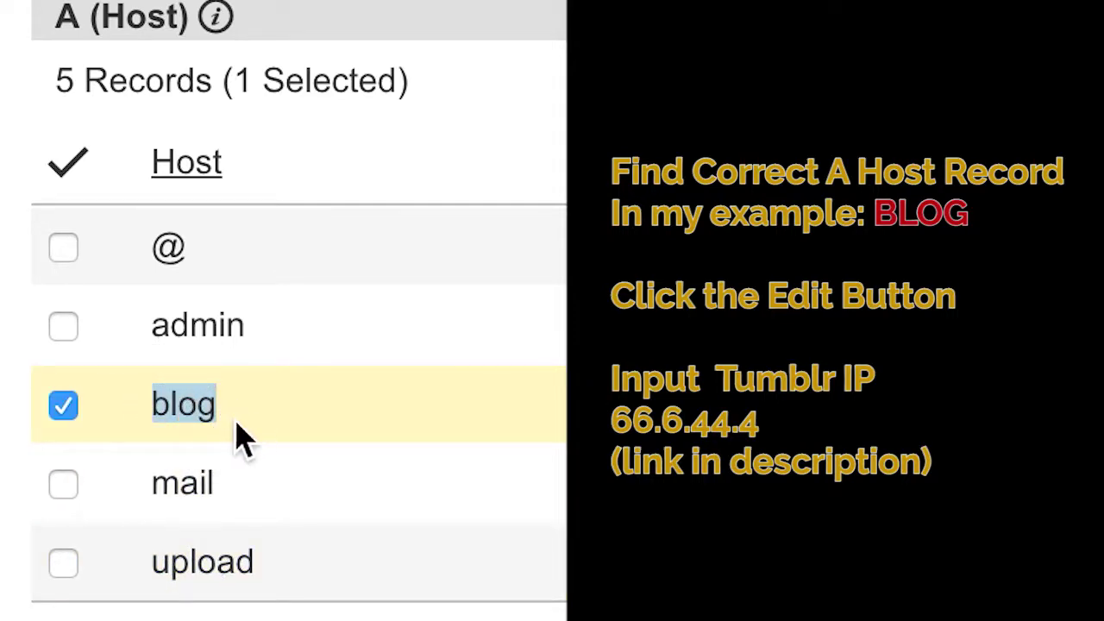
{"action": "scroll", "coordinate": [255, 431], "scroll_direction": "down", "scroll_amount": 1}
{"action": "left_click", "coordinate": [192, 280]}
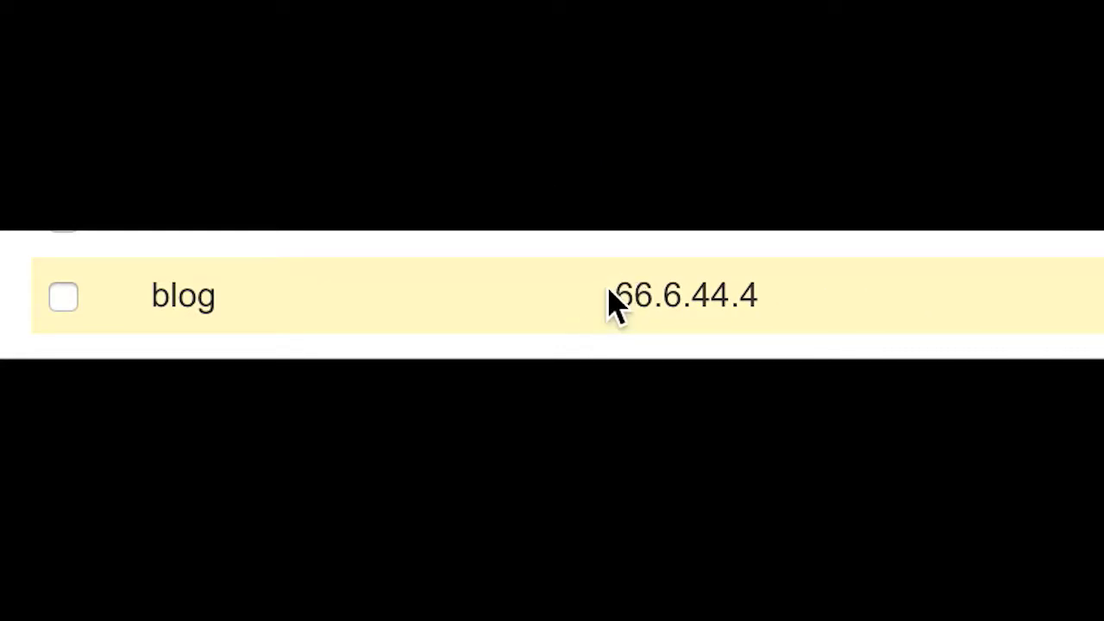
{"action": "left_click_drag", "start_coordinate": [612, 306], "coordinate": [777, 310]}
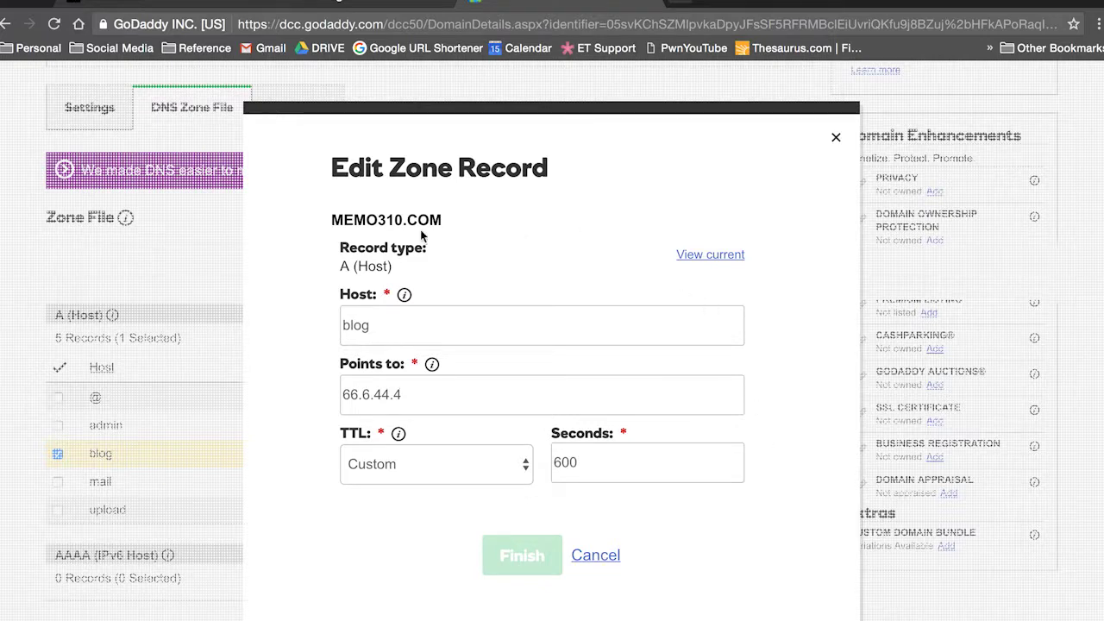
{"action": "left_click_drag", "start_coordinate": [342, 267], "coordinate": [400, 268]}
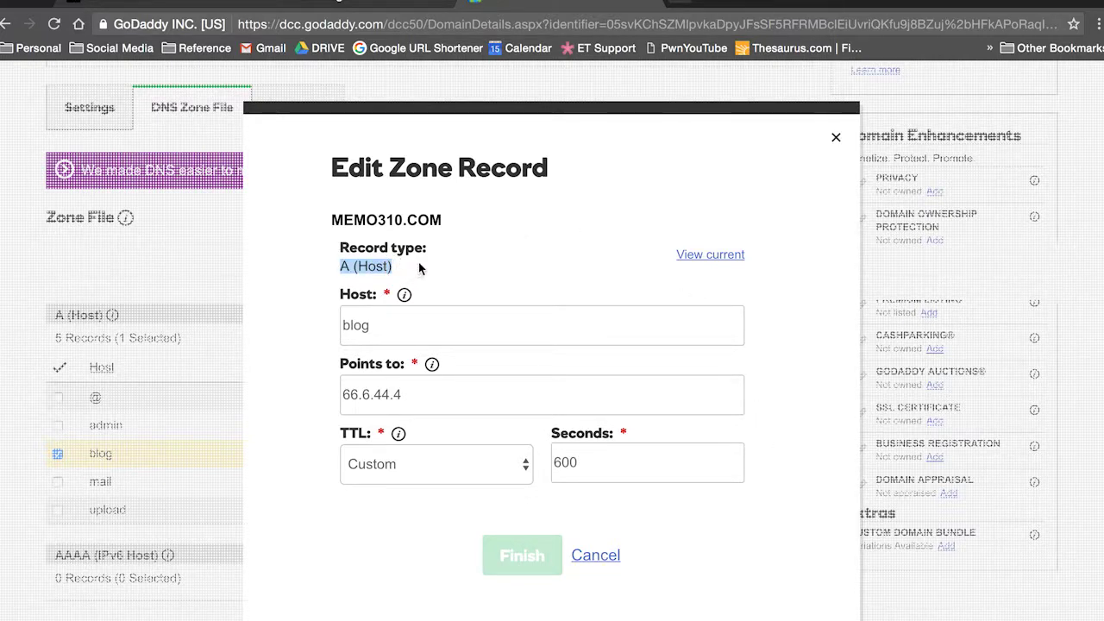
{"action": "left_click_drag", "start_coordinate": [412, 394], "coordinate": [308, 387]}
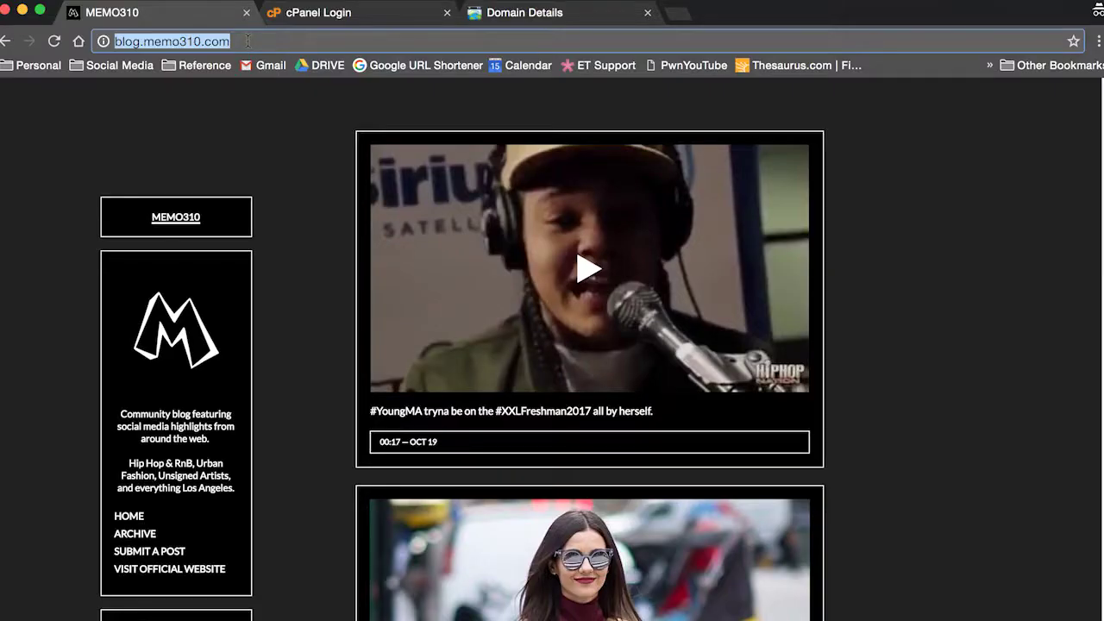
- Switch to tumblr.com and open the settings of the thememo310 blog through the account settings
{"action": "type", "text": "tumb"}
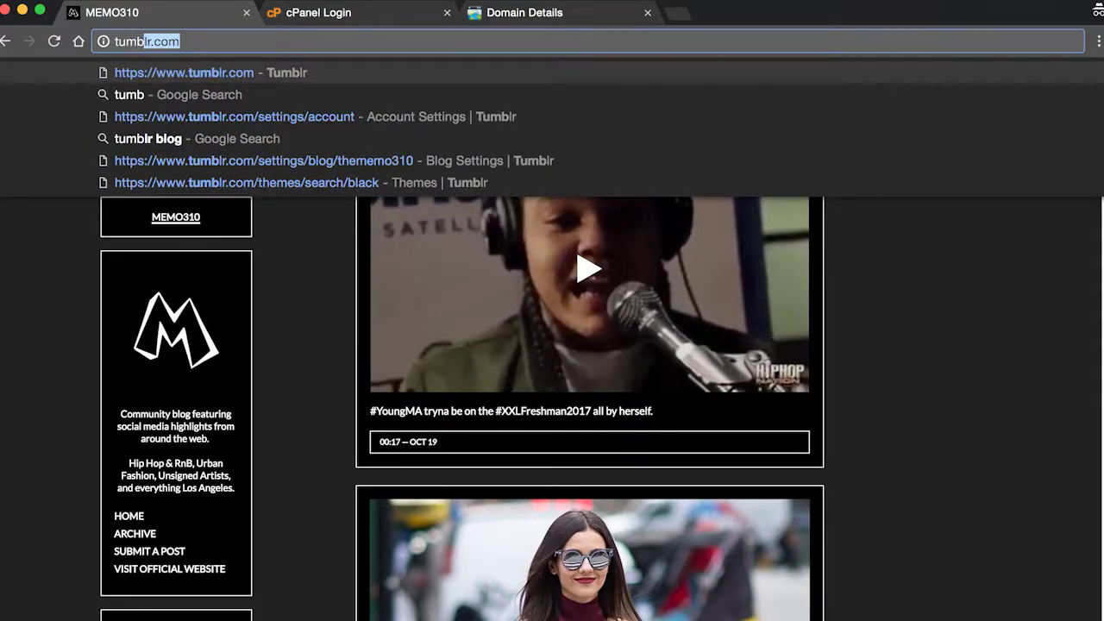
{"action": "key", "text": "Return"}
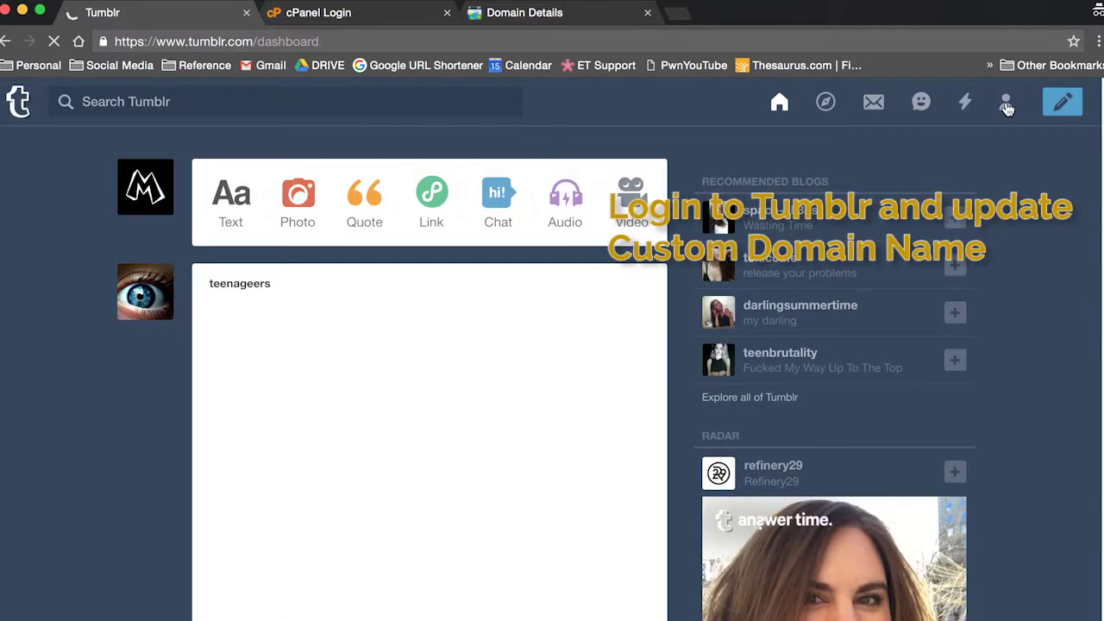
{"action": "left_click", "coordinate": [1007, 106]}
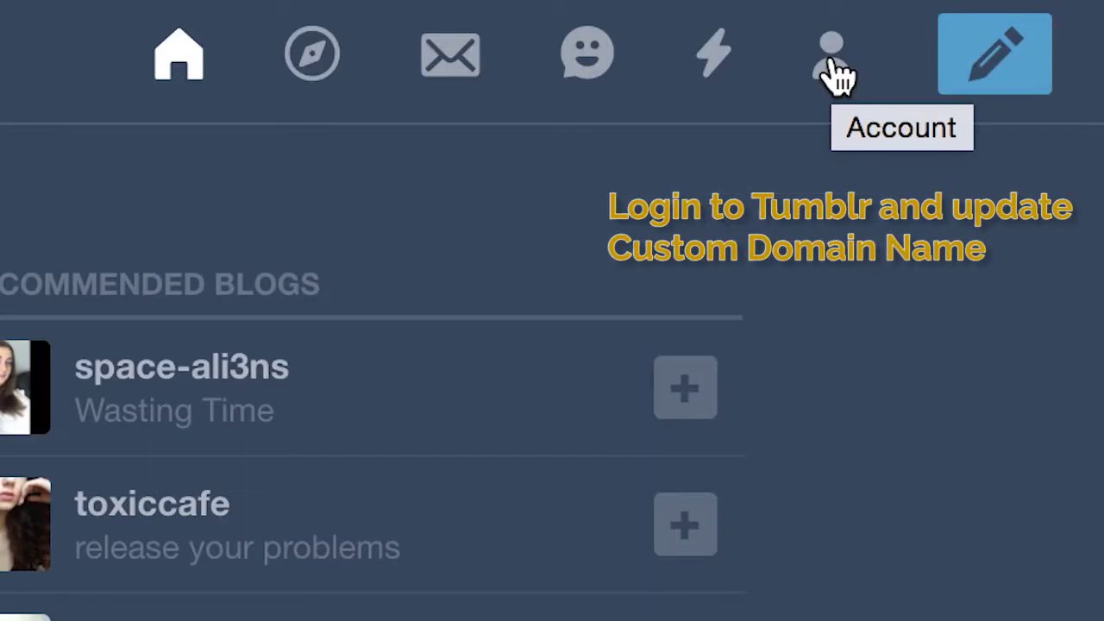
{"action": "left_click", "coordinate": [835, 74]}
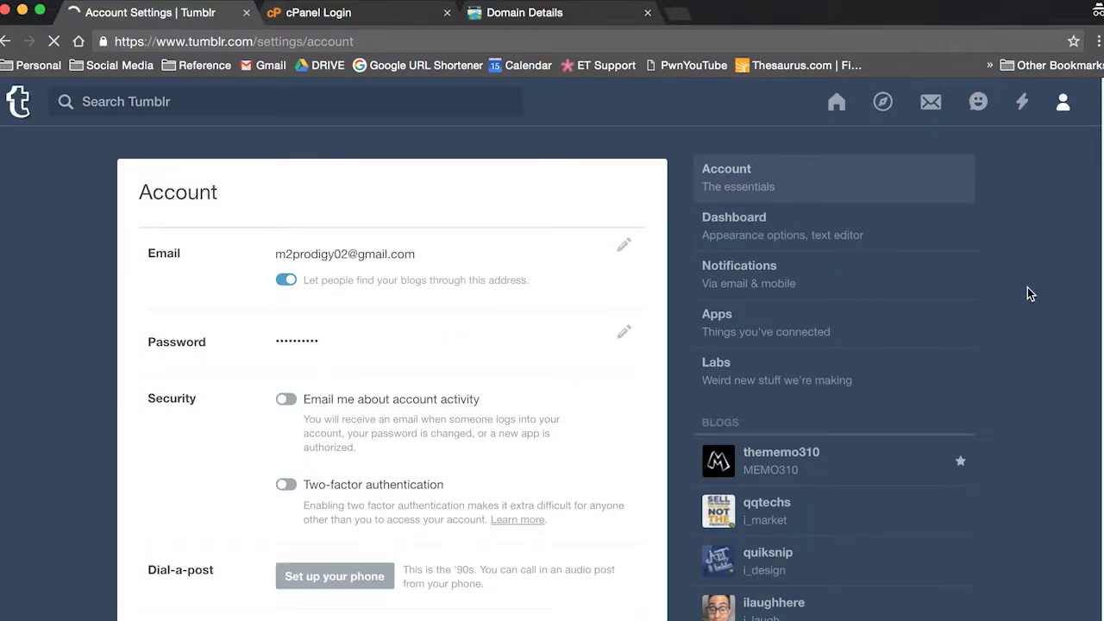
{"action": "scroll", "coordinate": [1037, 290], "scroll_direction": "down", "scroll_amount": 1}
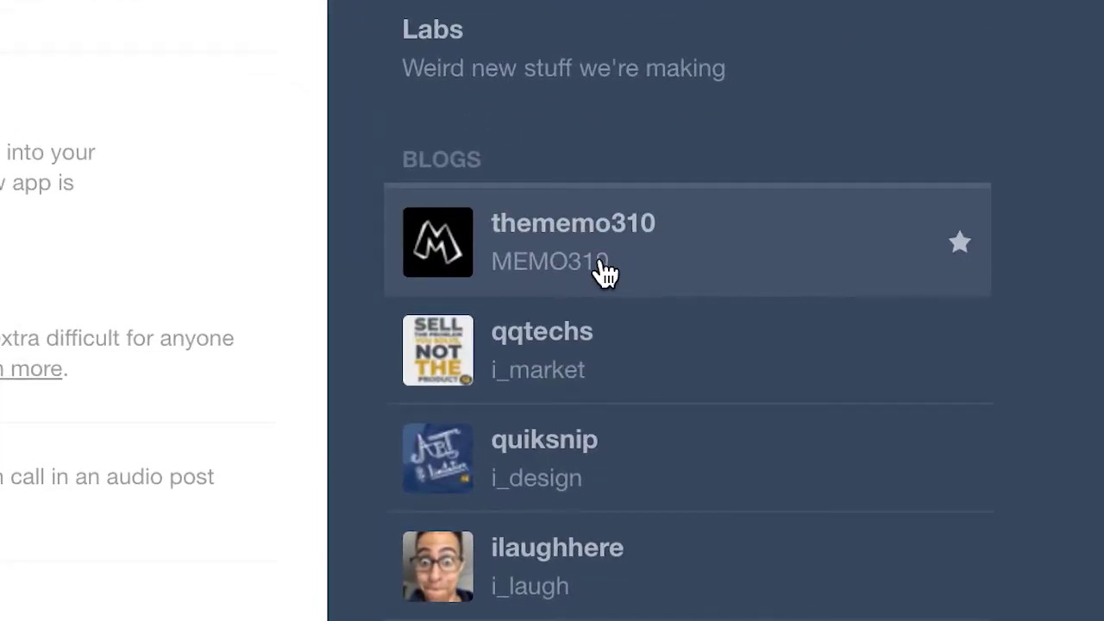
{"action": "left_click", "coordinate": [621, 281]}
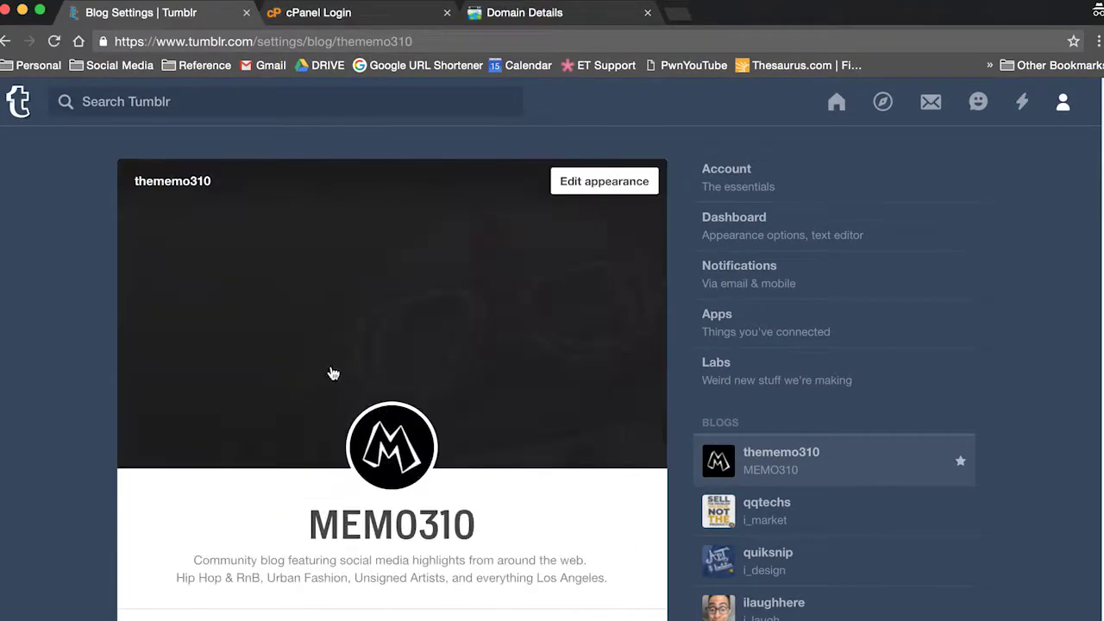
- Open the blog's username settings for editing, test the custom domain blog.memo310.com and save
{"action": "scroll", "coordinate": [501, 564], "scroll_direction": "down", "scroll_amount": 3}
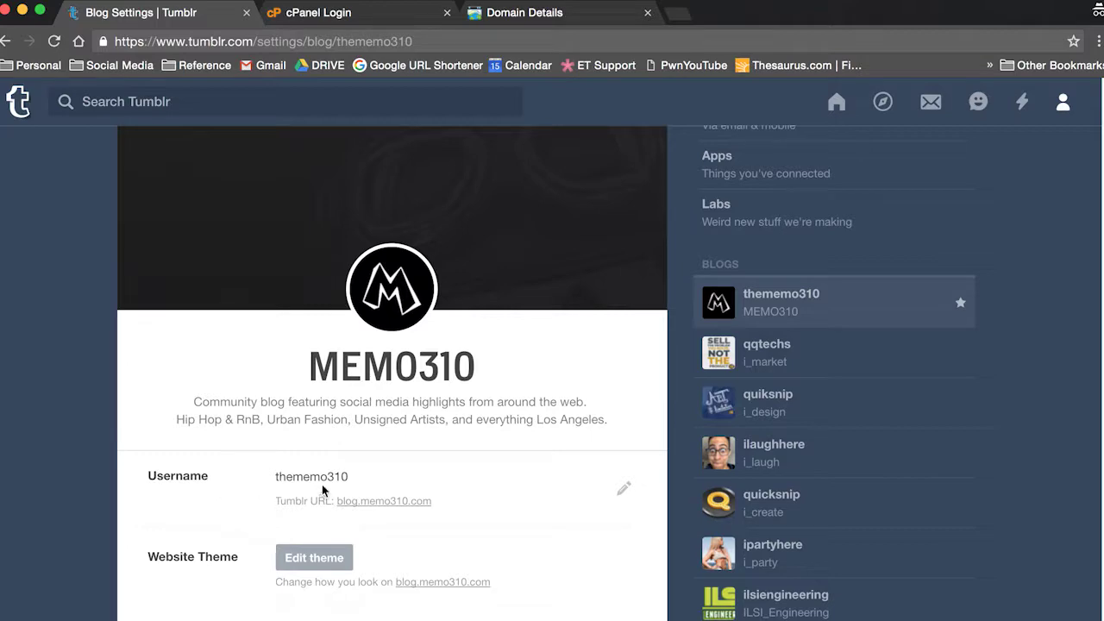
{"action": "scroll", "coordinate": [626, 493], "scroll_direction": "down", "scroll_amount": 1}
{"action": "left_click", "coordinate": [626, 493]}
{"action": "scroll", "coordinate": [612, 505], "scroll_direction": "down", "scroll_amount": 1}
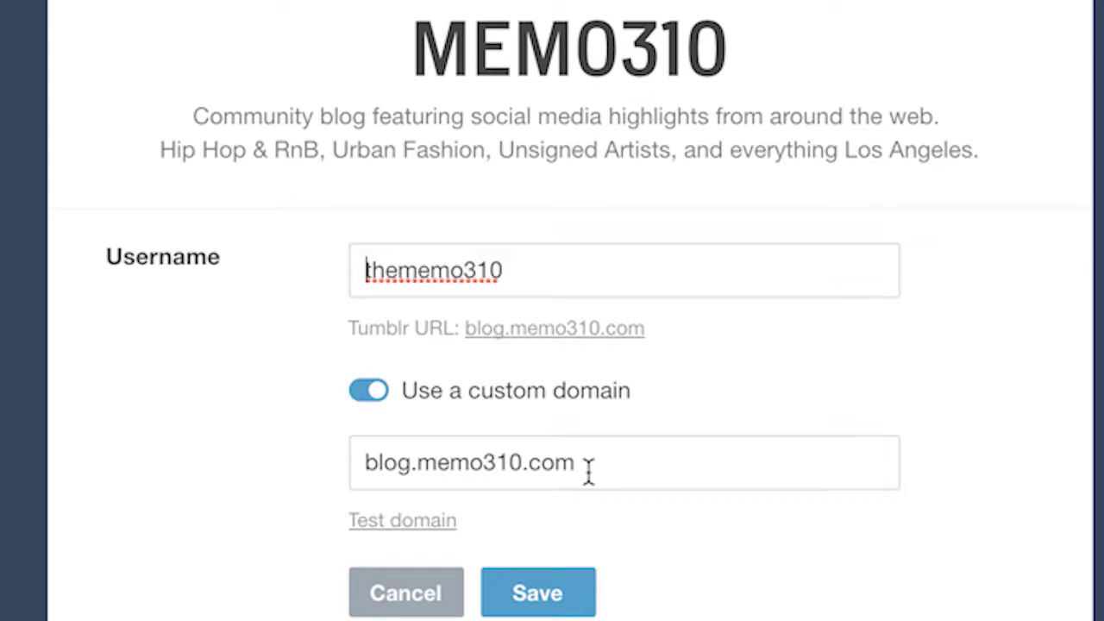
{"action": "left_click_drag", "start_coordinate": [606, 467], "coordinate": [345, 477]}
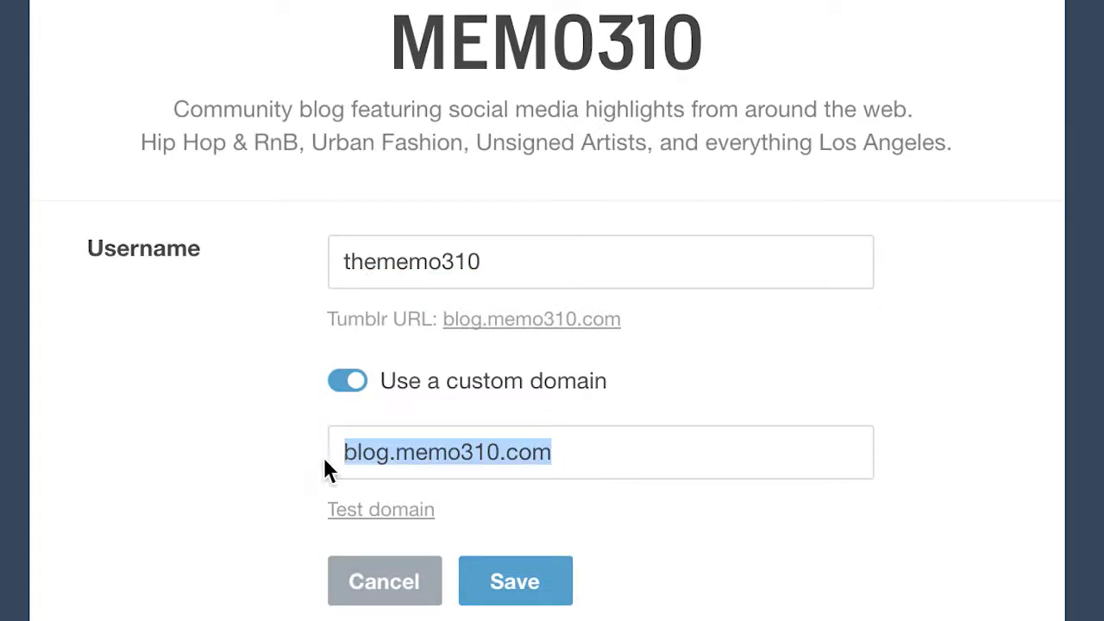
{"action": "scroll", "coordinate": [715, 510], "scroll_direction": "down", "scroll_amount": 1}
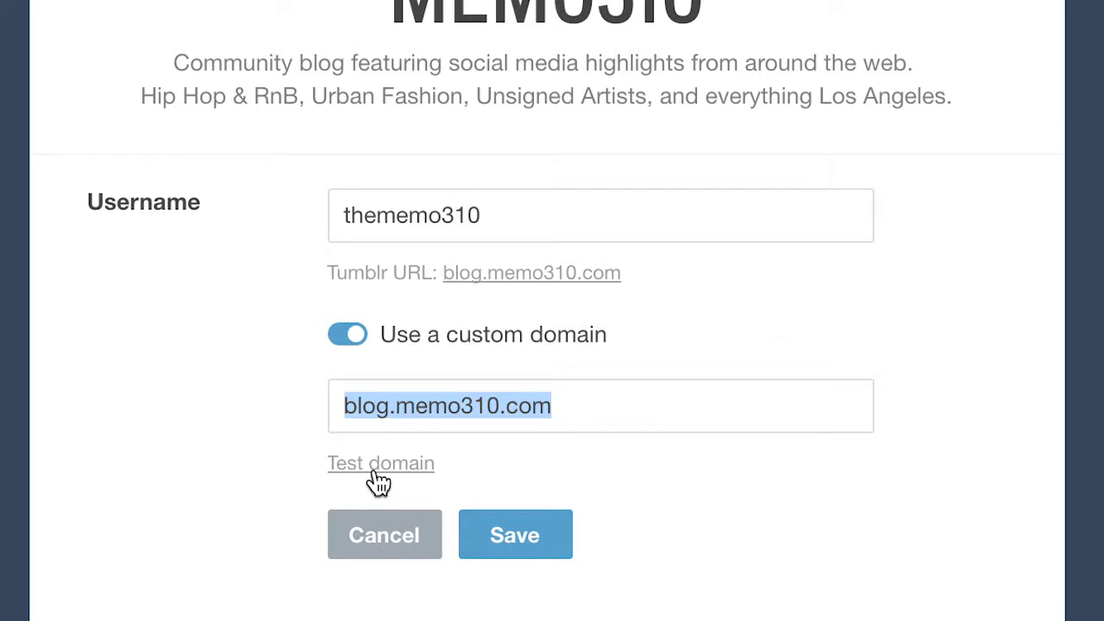
{"action": "left_click", "coordinate": [378, 472]}
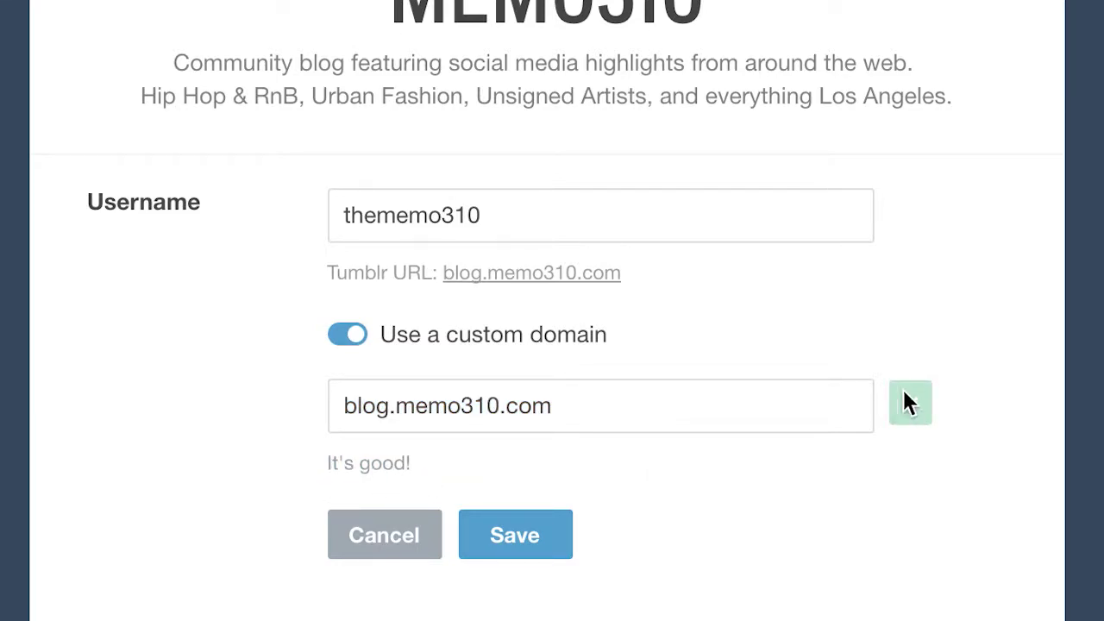
{"action": "left_click", "coordinate": [524, 540]}
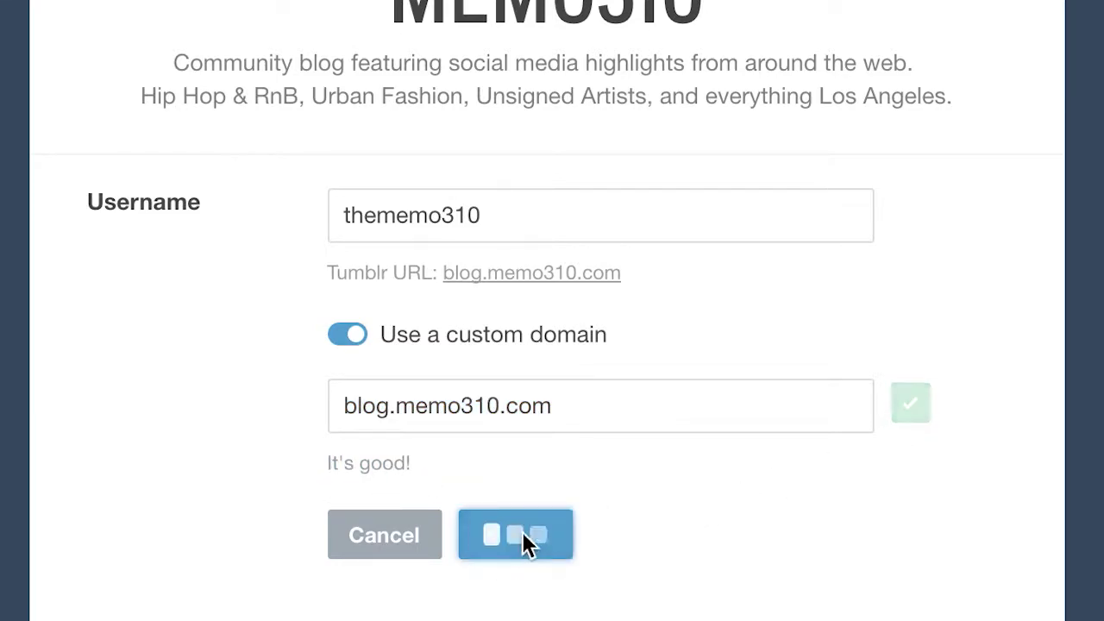
- Copy the blog.memo310.com address from the Website Theme setting and load it in the browser
{"action": "scroll", "coordinate": [871, 423], "scroll_direction": "down", "scroll_amount": 5}
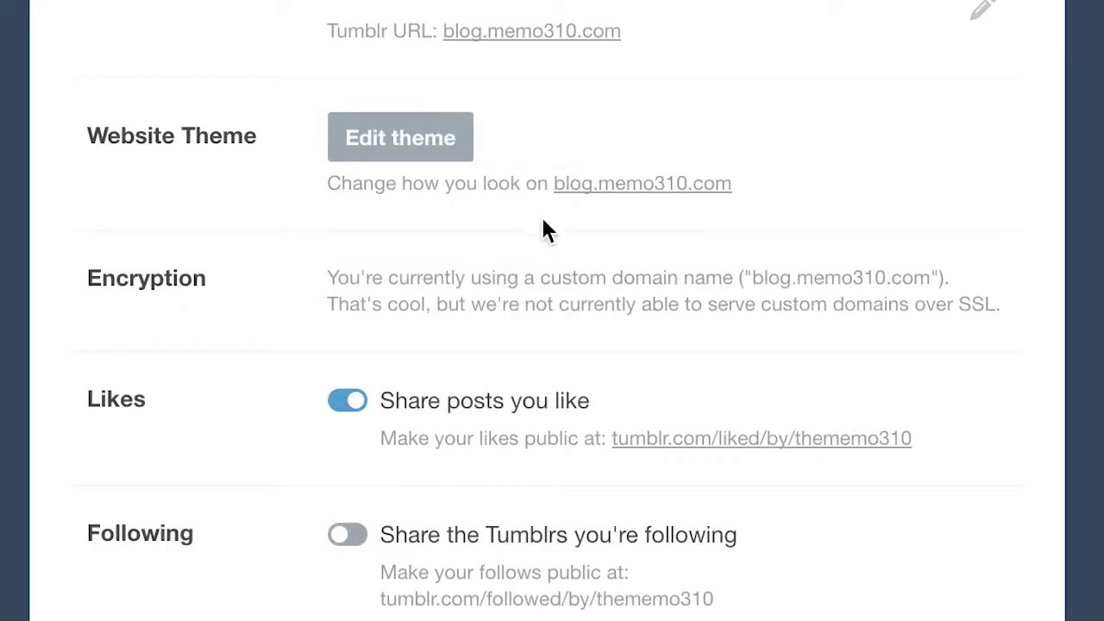
{"action": "left_click_drag", "start_coordinate": [740, 183], "coordinate": [556, 183]}
{"action": "key", "text": "ctrl+c"}
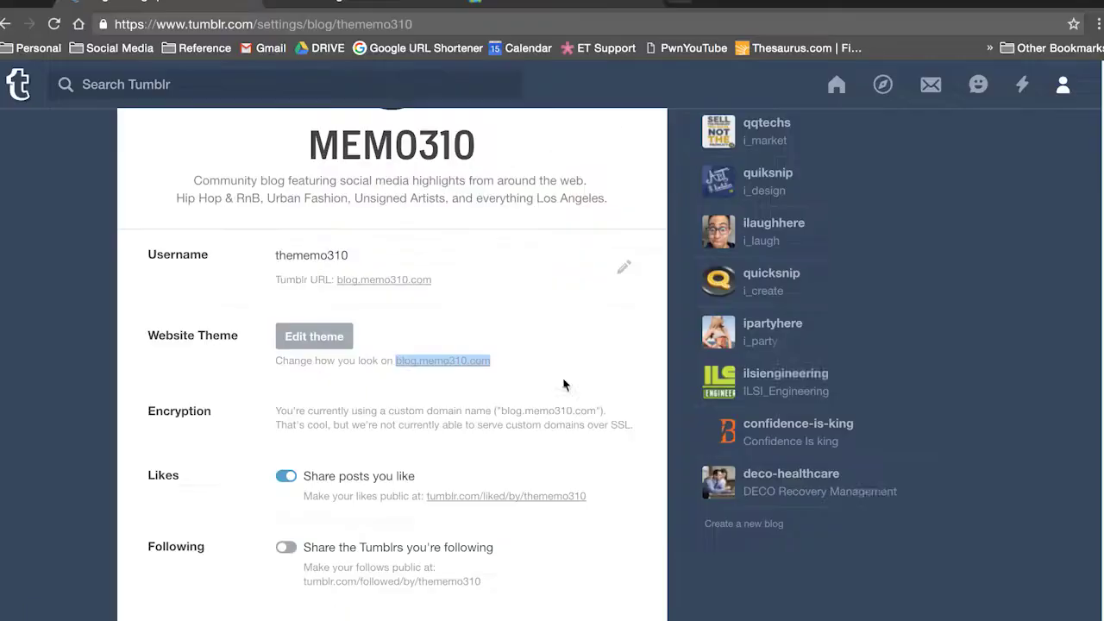
{"action": "key", "text": "ctrl+l"}
{"action": "key", "text": "ctrl+v"}
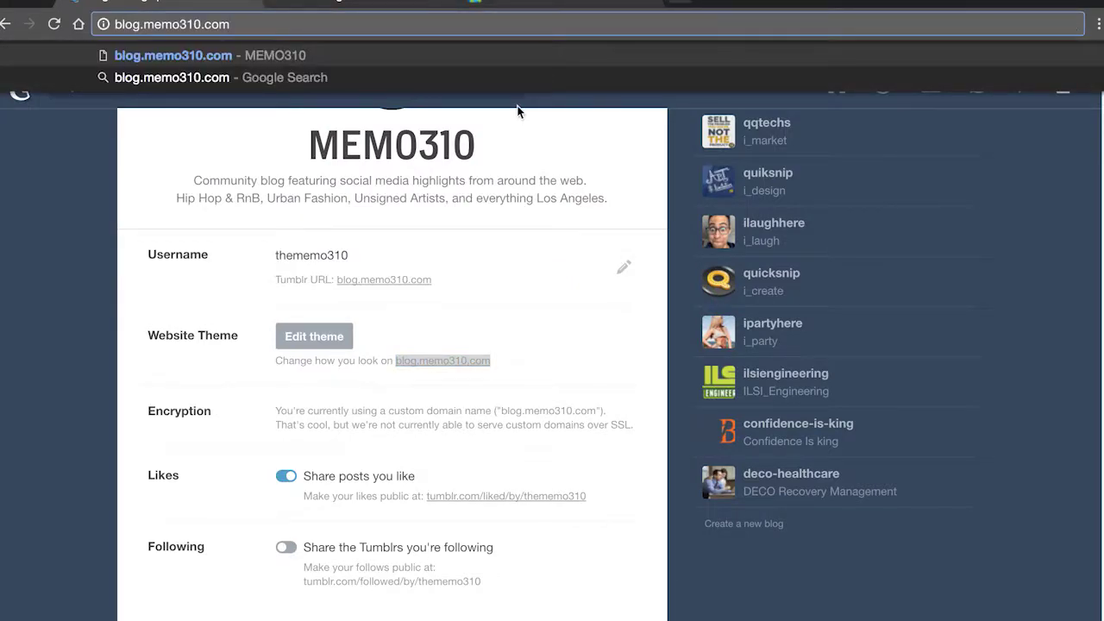
{"action": "key", "text": "Return"}
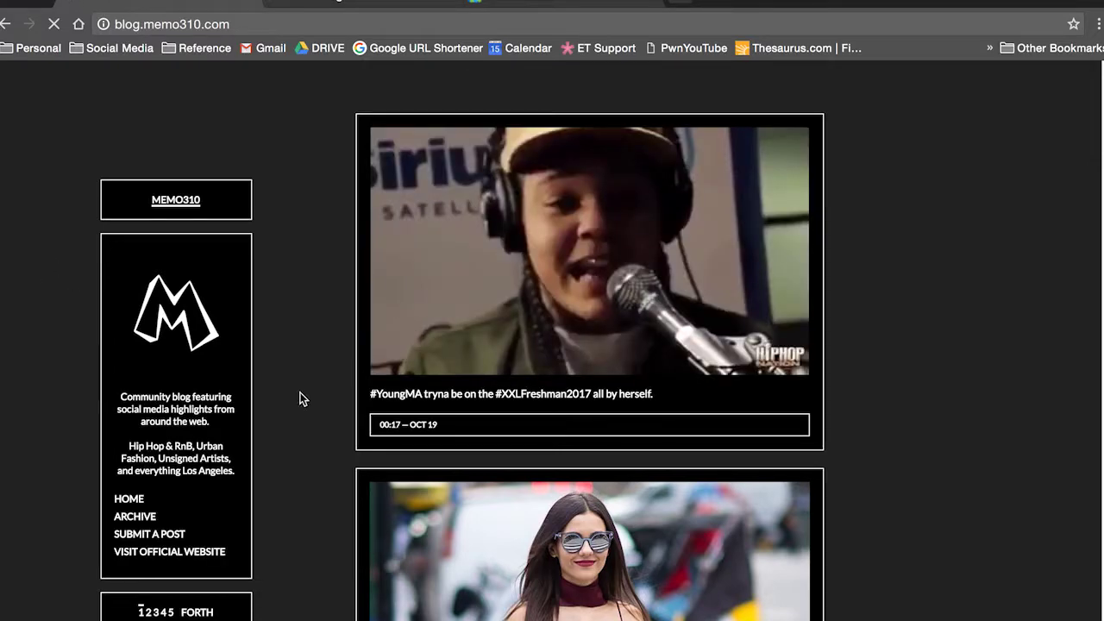
- Look through the posts and sidebar of the blog loaded at its custom address
{"action": "scroll", "coordinate": [304, 398], "scroll_direction": "down", "scroll_amount": 10}
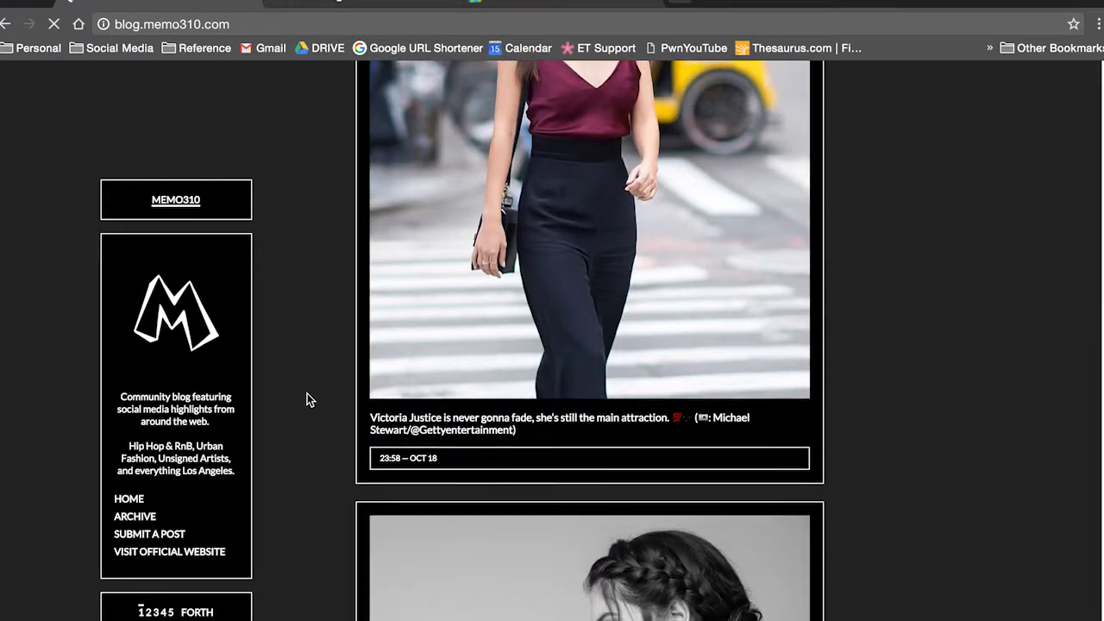
{"action": "scroll", "coordinate": [308, 400], "scroll_direction": "down", "scroll_amount": 1}
{"action": "scroll", "coordinate": [308, 399], "scroll_direction": "up", "scroll_amount": 8}
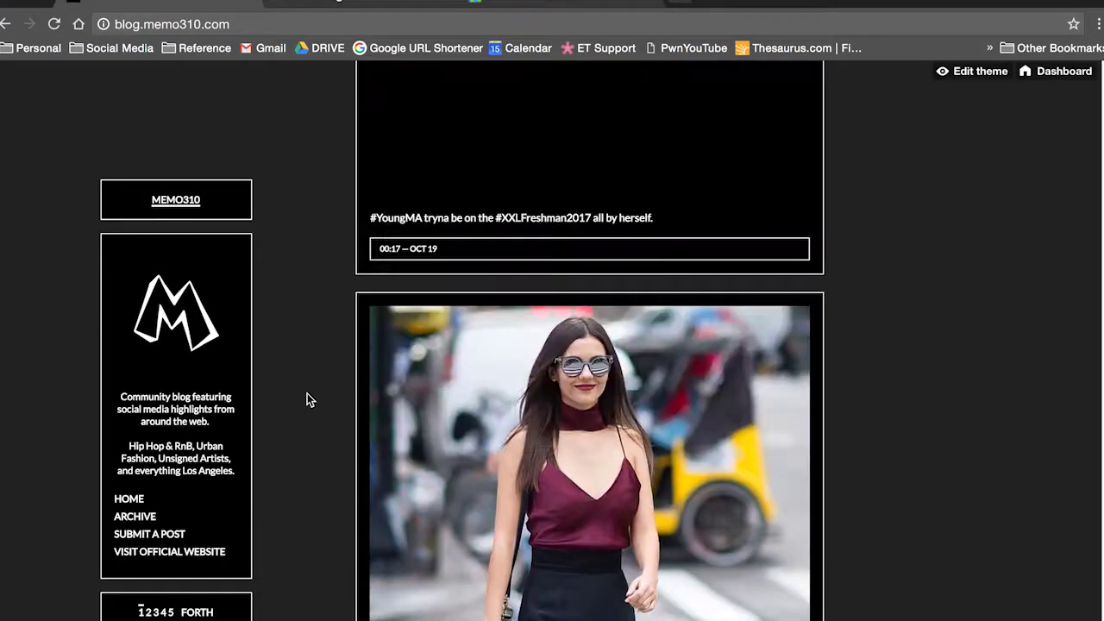
{"action": "left_click", "coordinate": [198, 315]}
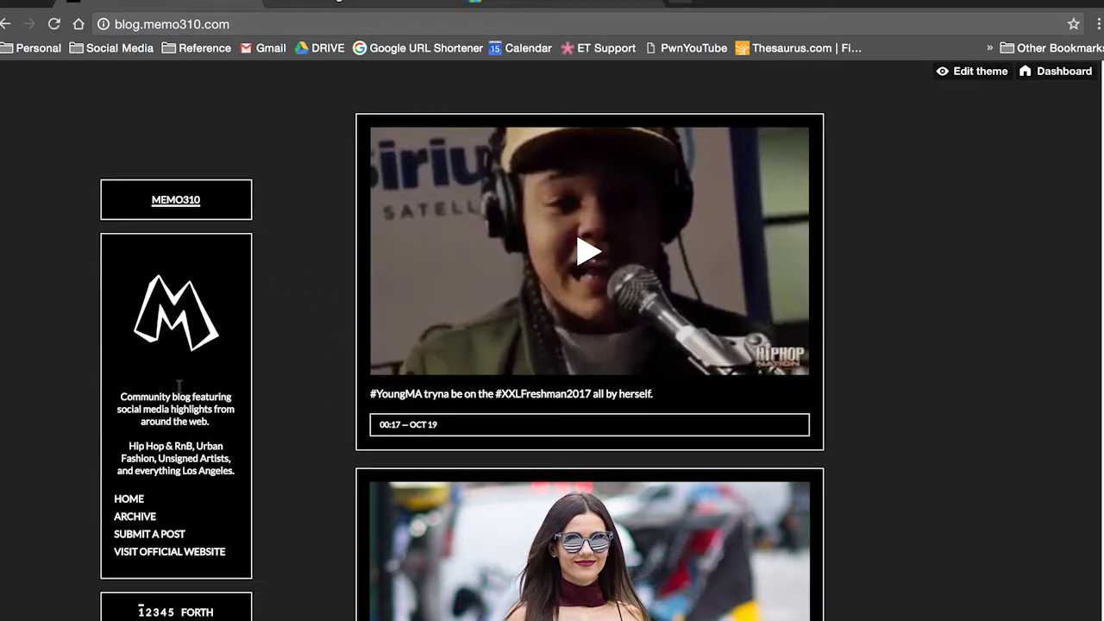
{"action": "left_click", "coordinate": [192, 302]}
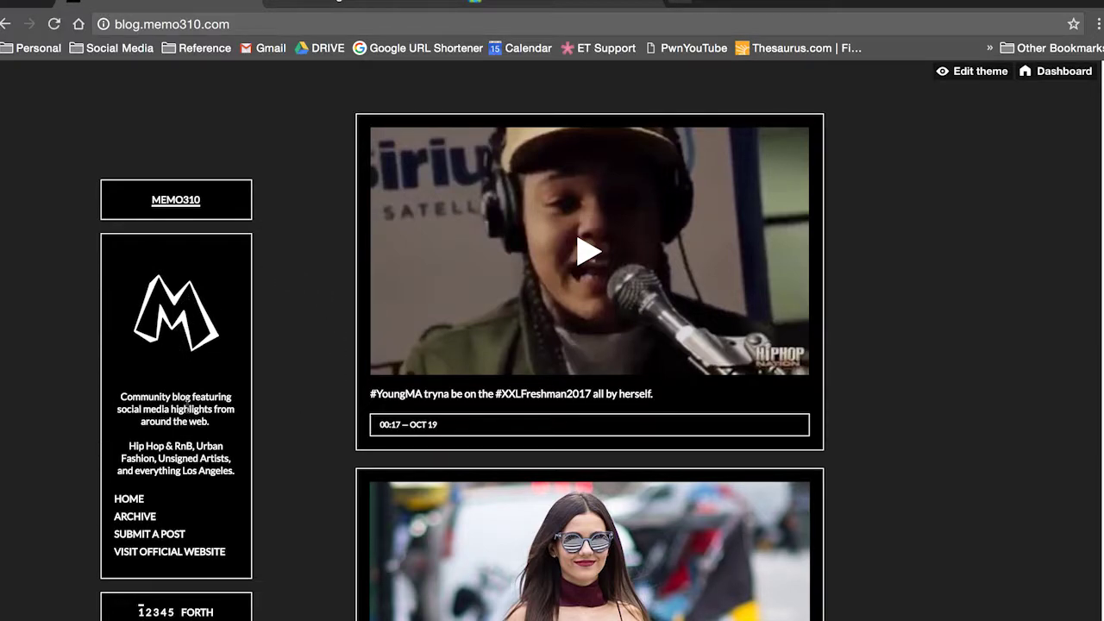